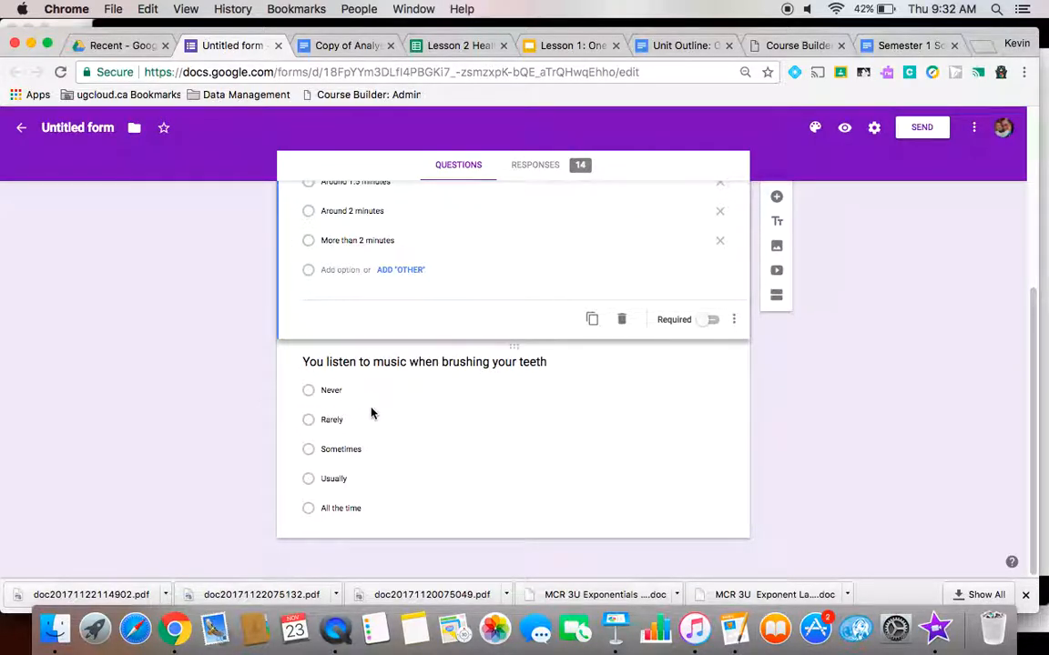
- Examine the form's response summary charts for brushing time and for listening to music while brushing
click(541, 173)
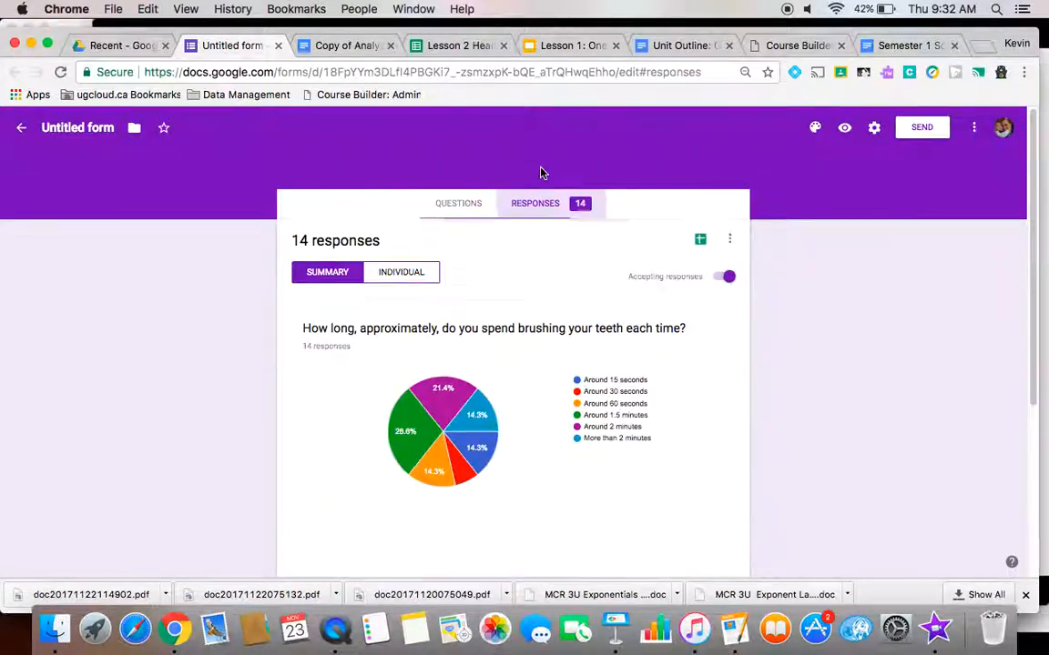
scroll(482, 456, down, 5)
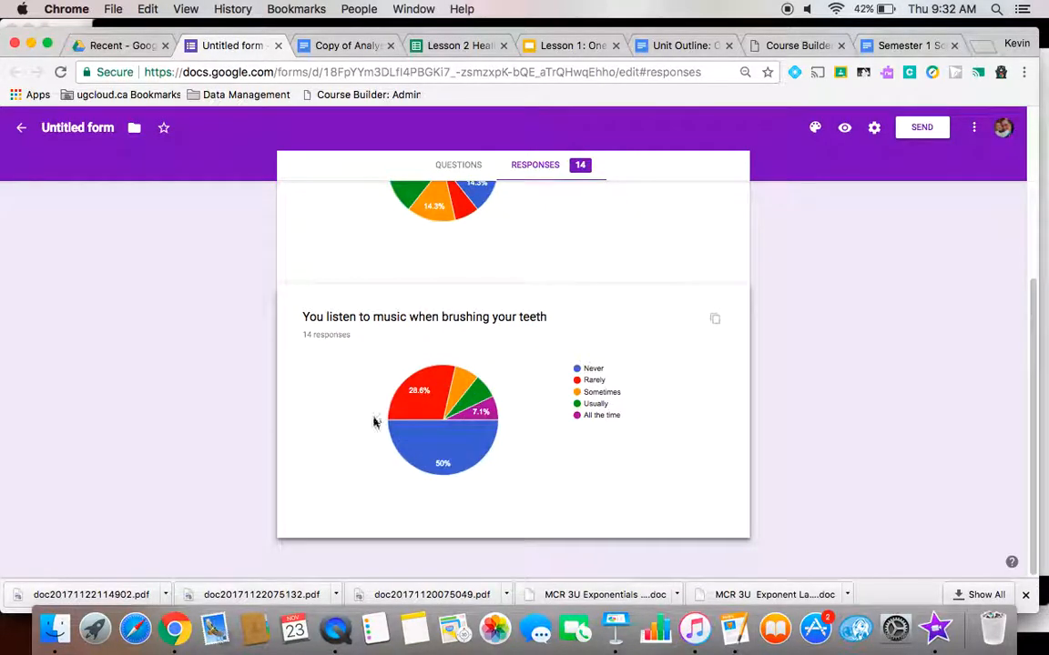
scroll(549, 426, up, 5)
scroll(550, 426, down, 5)
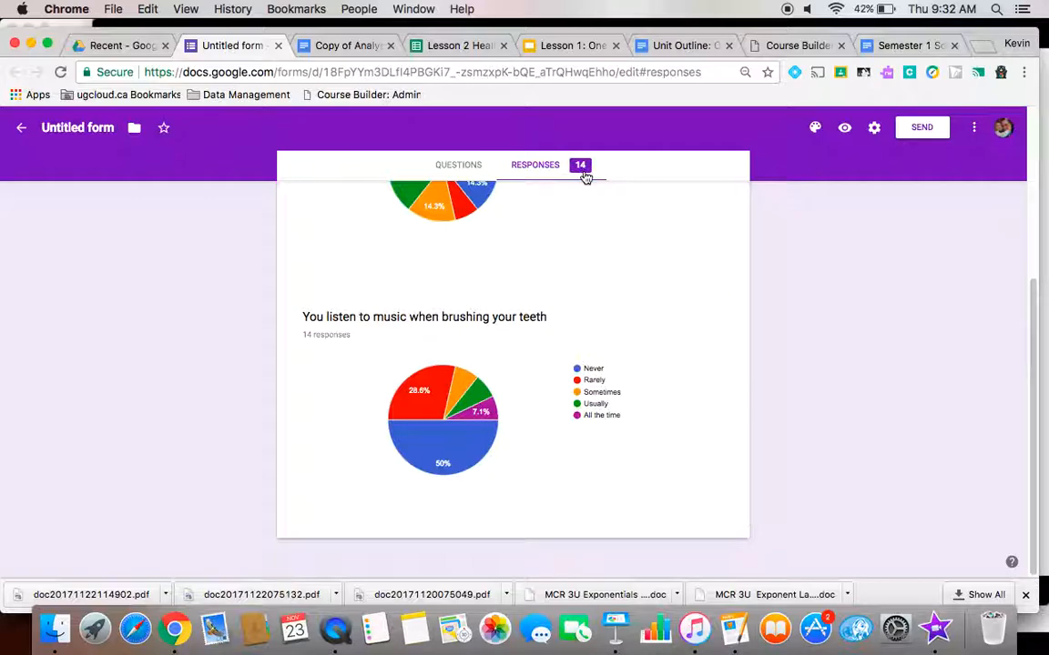
mouse_move(393, 435)
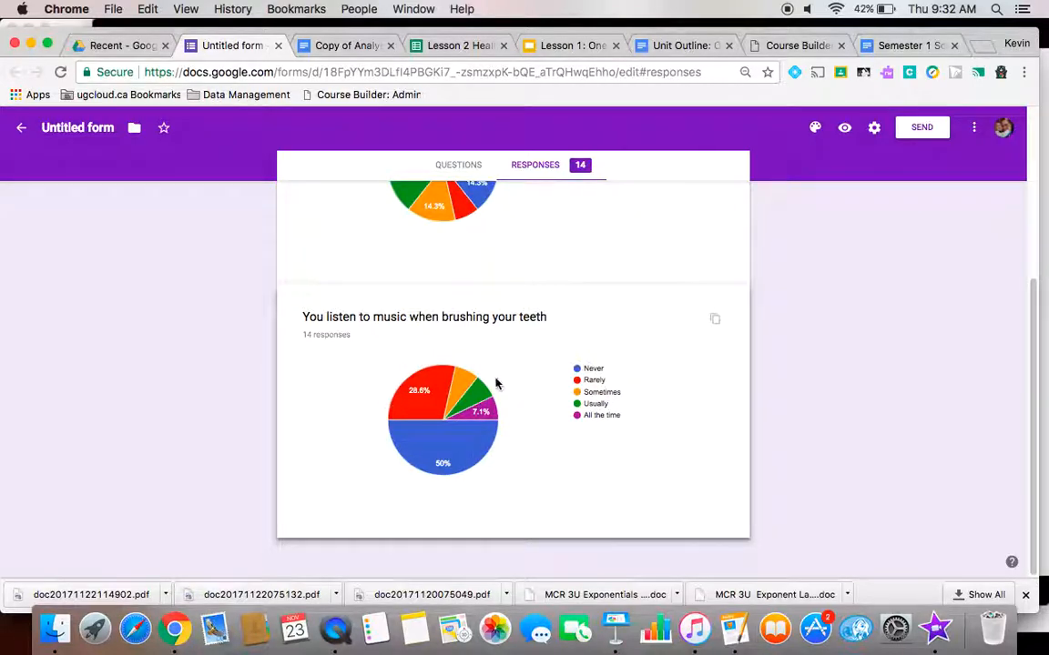
scroll(555, 331, up, 5)
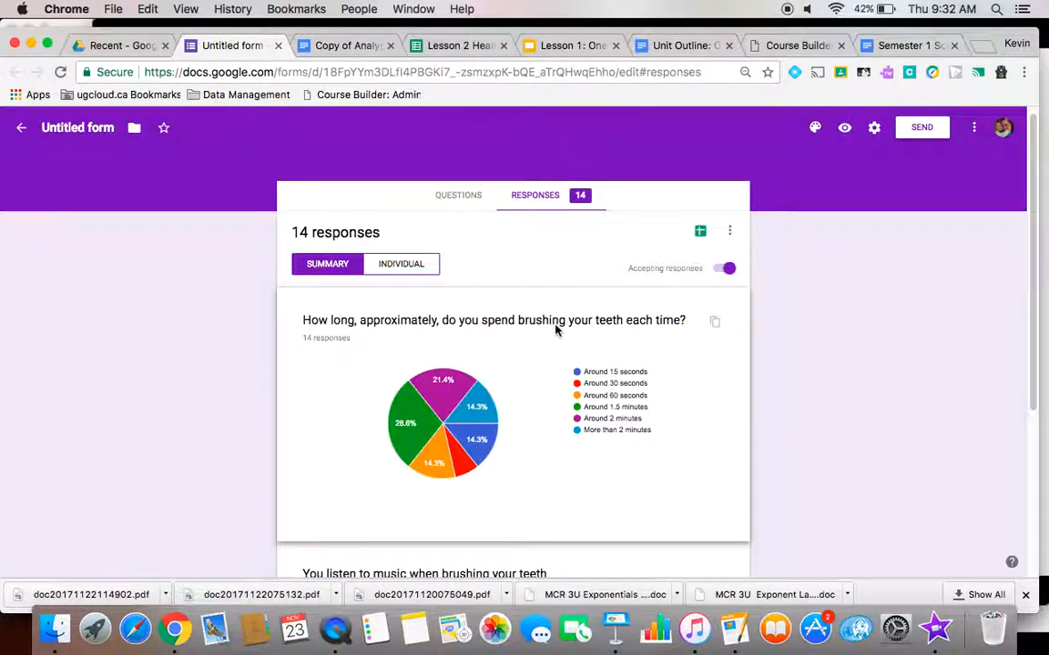
scroll(428, 450, down, 2)
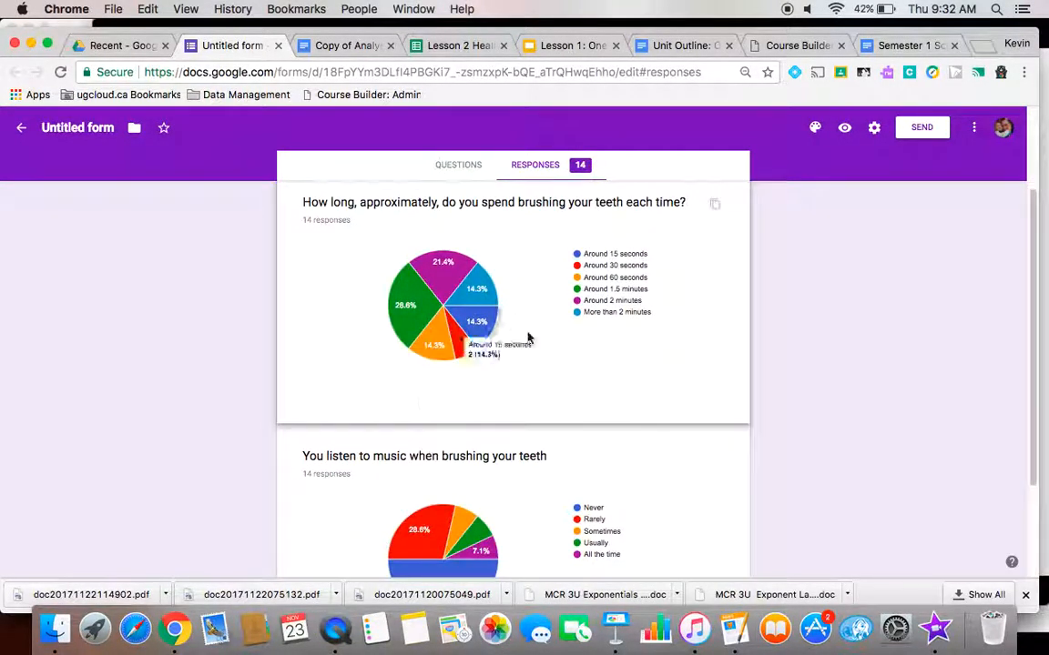
scroll(548, 331, down, 2)
scroll(548, 332, up, 4)
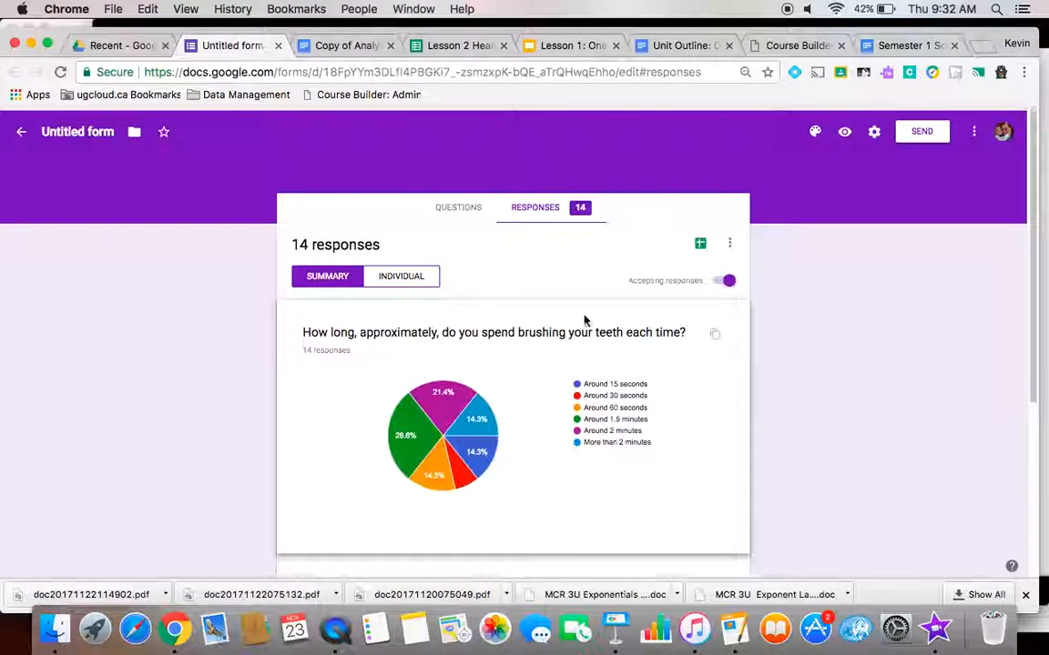
- Open the form's responses spreadsheet and enter the column headings "Never" in E18 and "Everyone Else" in F18
click(702, 237)
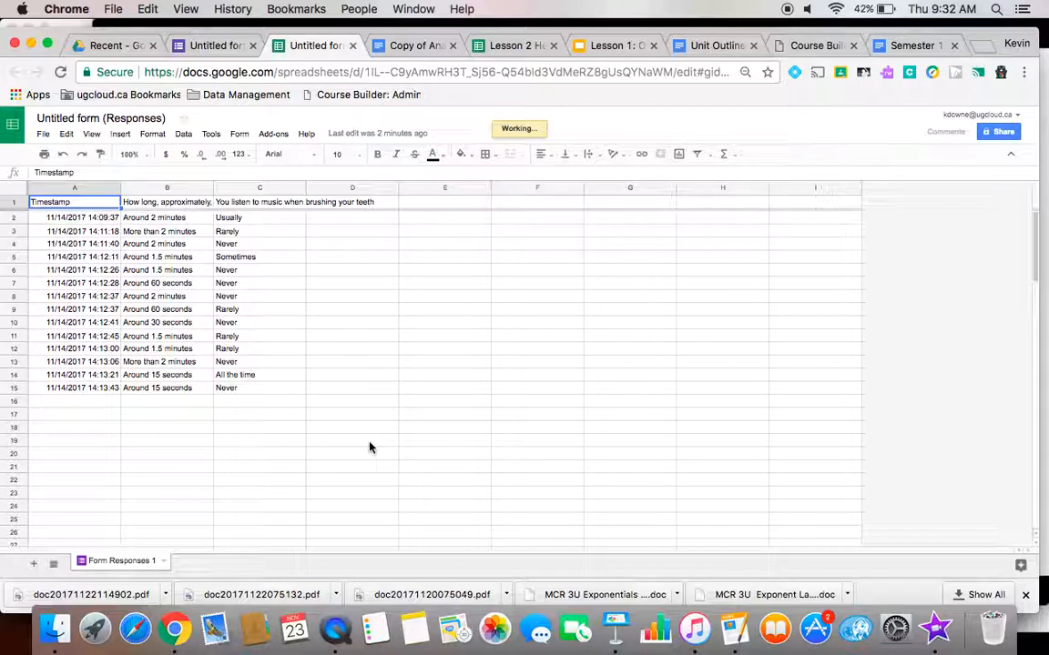
click(370, 443)
click(445, 434)
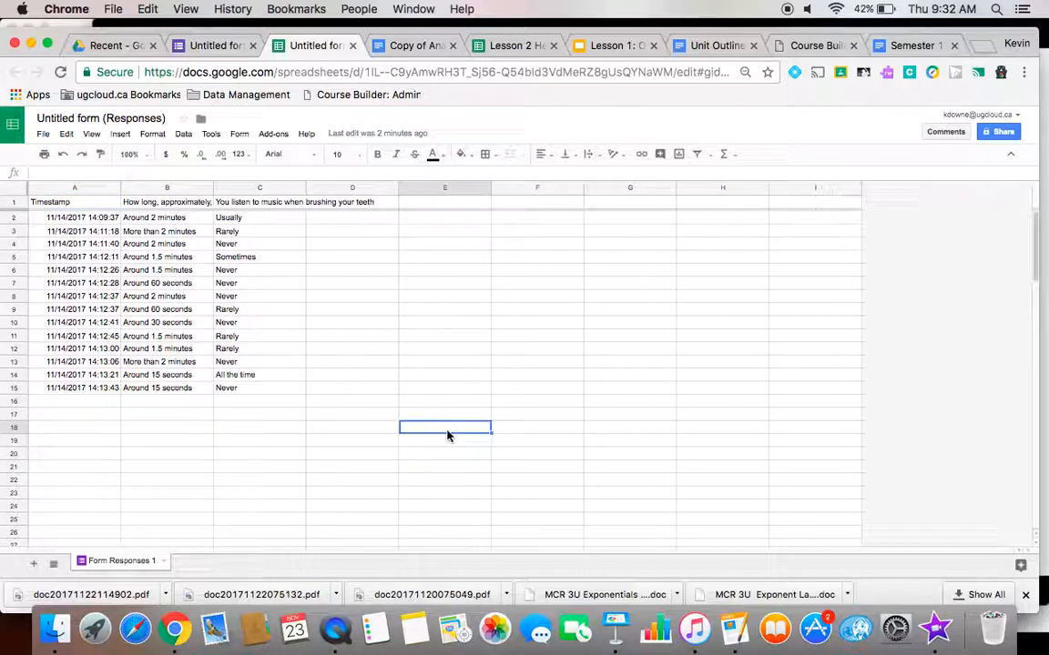
text(Never)
key(Tab)
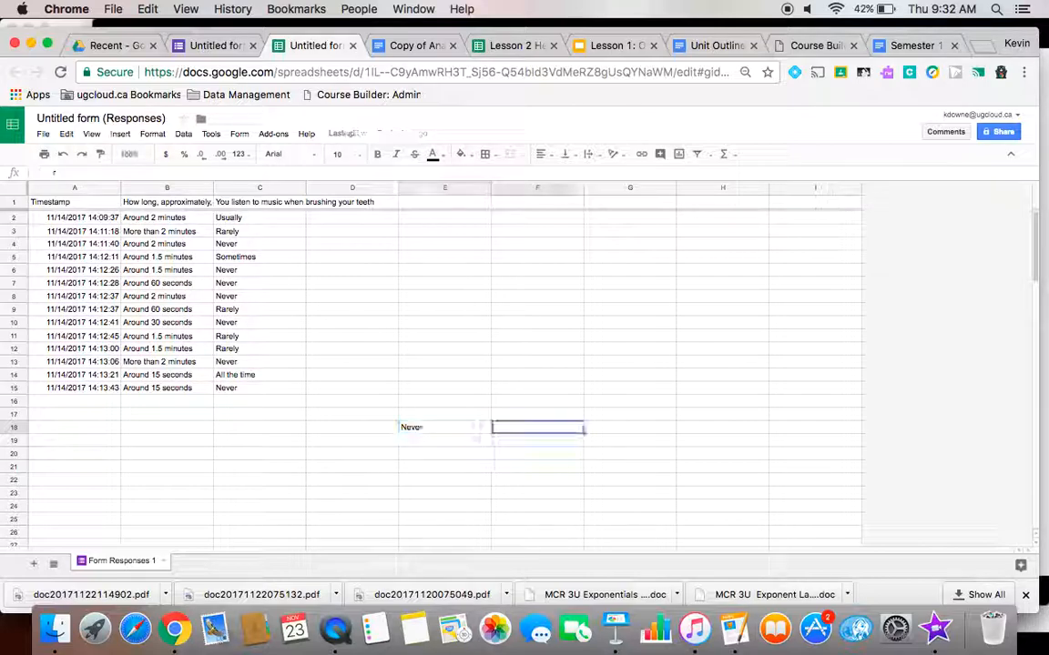
text(Everyone )
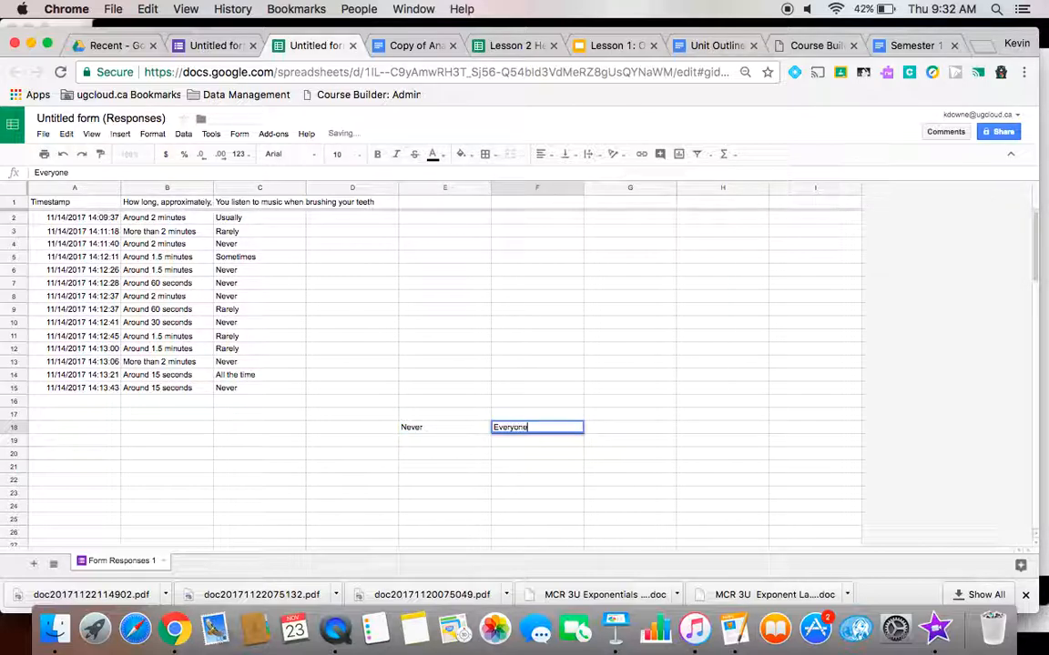
text(Else)
key(Return)
key(Left)
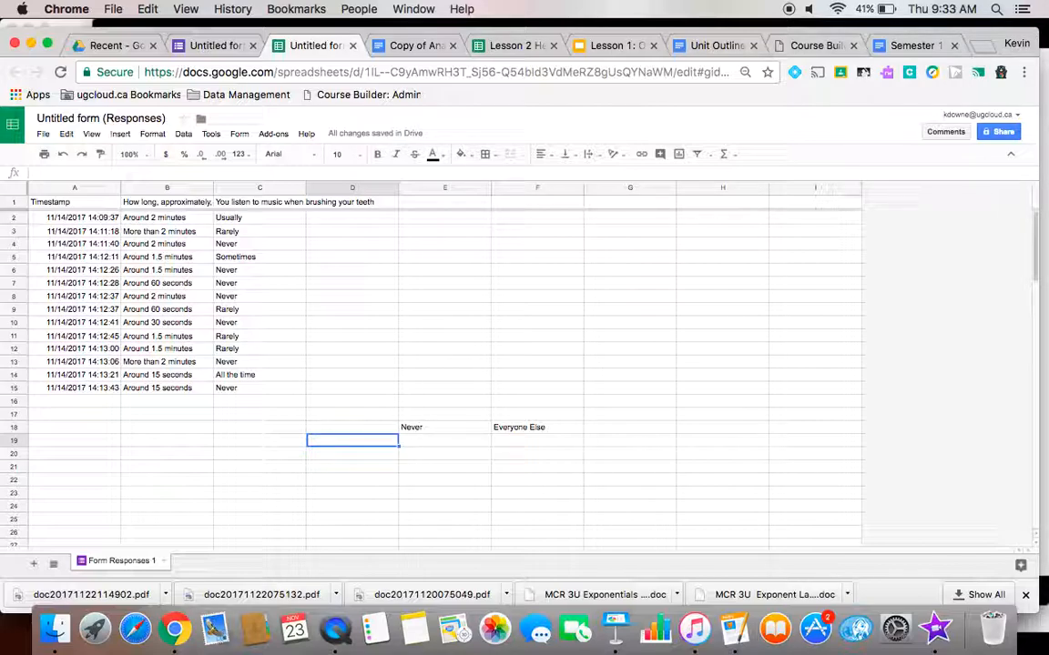
- Copy "Around 15 seconds", "Around 30 seconds" and "Around 60 seconds" from column B into D19:D21 as row labels
click(171, 390)
key(super+c)
click(335, 443)
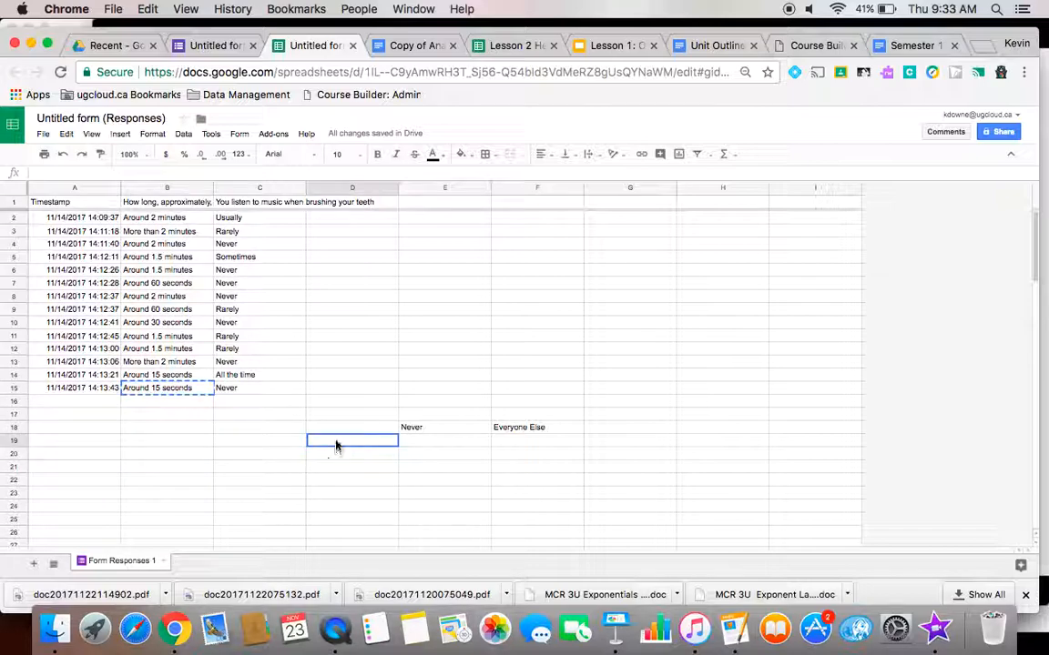
key(super+v)
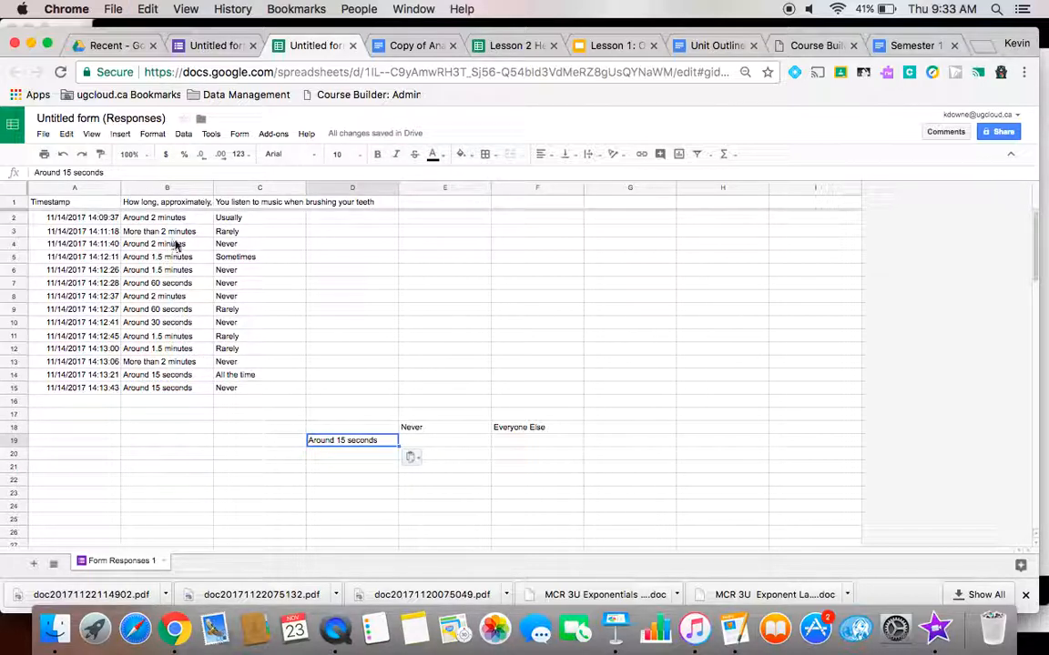
click(169, 323)
key(super+c)
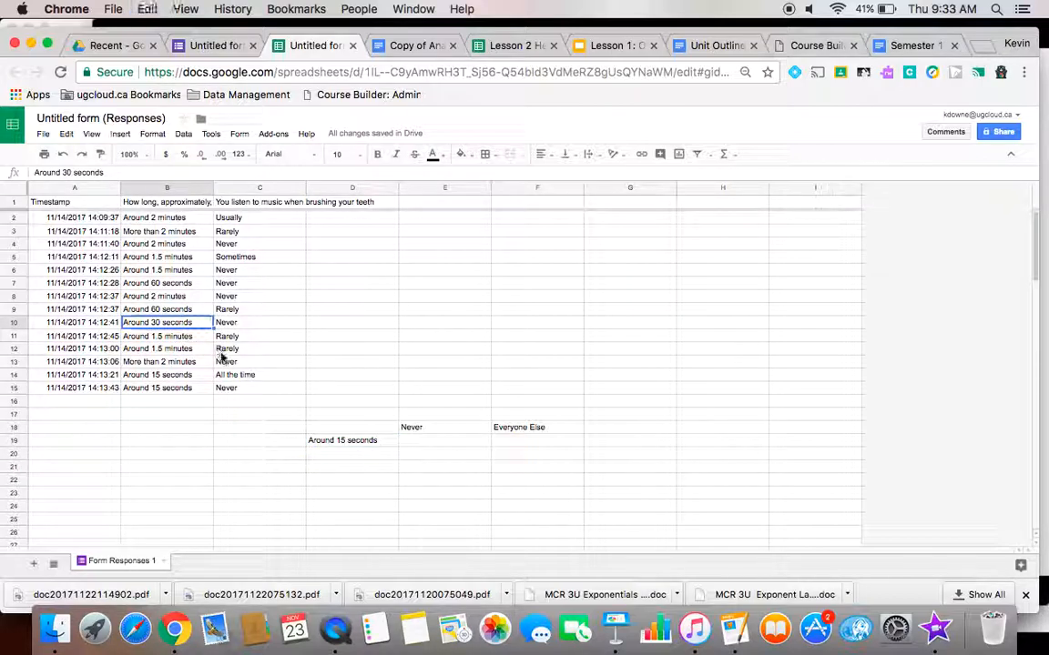
click(341, 456)
key(super+v)
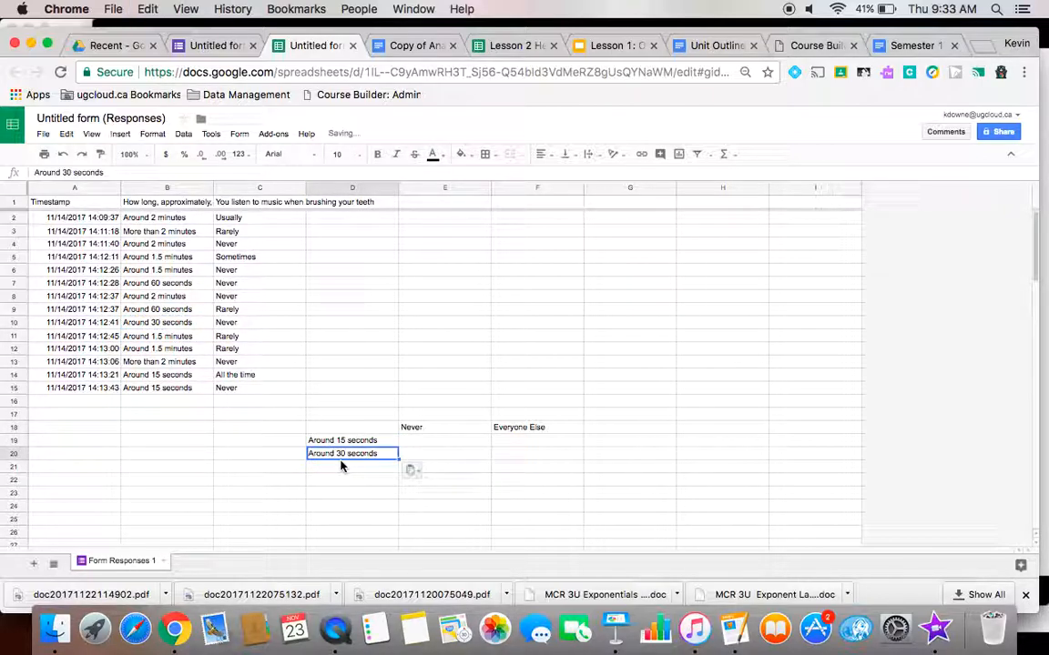
click(167, 312)
key(super+c)
click(346, 471)
key(super+v)
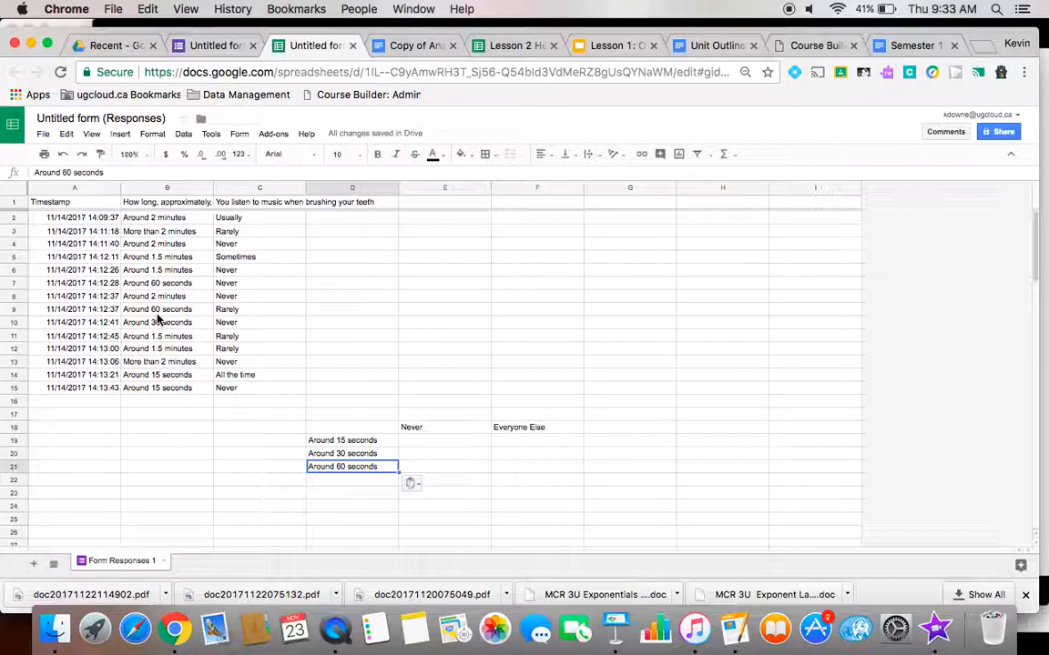
- Copy "Around 1.5 minutes", "Around 2 minutes" and "More than 2 minutes" from column B into D22:D24 as row labels
click(160, 271)
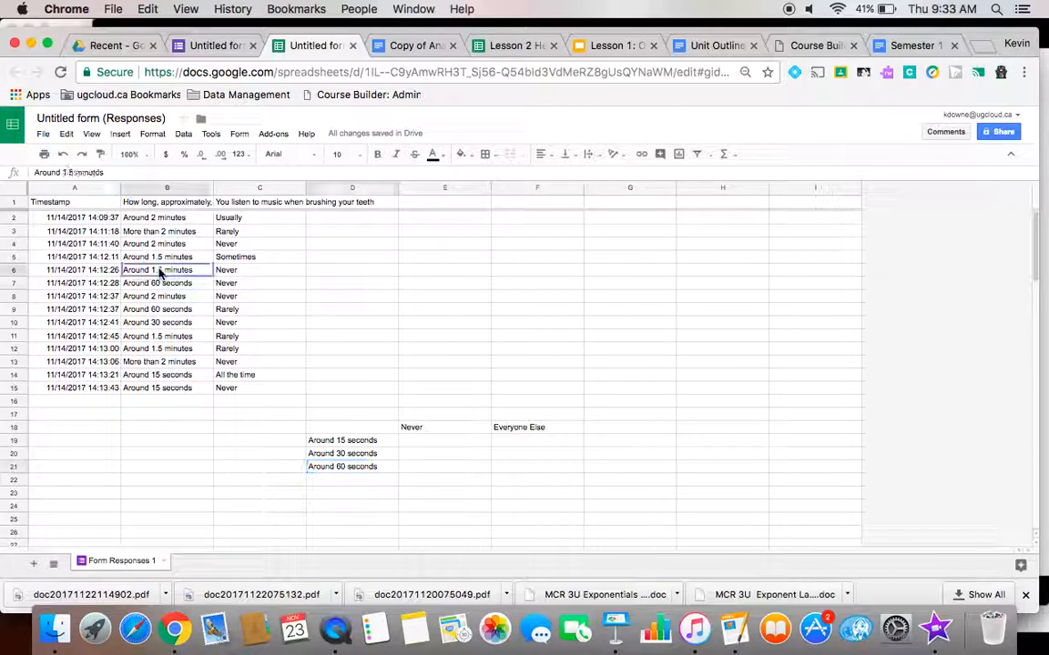
key(super+c)
click(325, 481)
key(super+v)
click(169, 369)
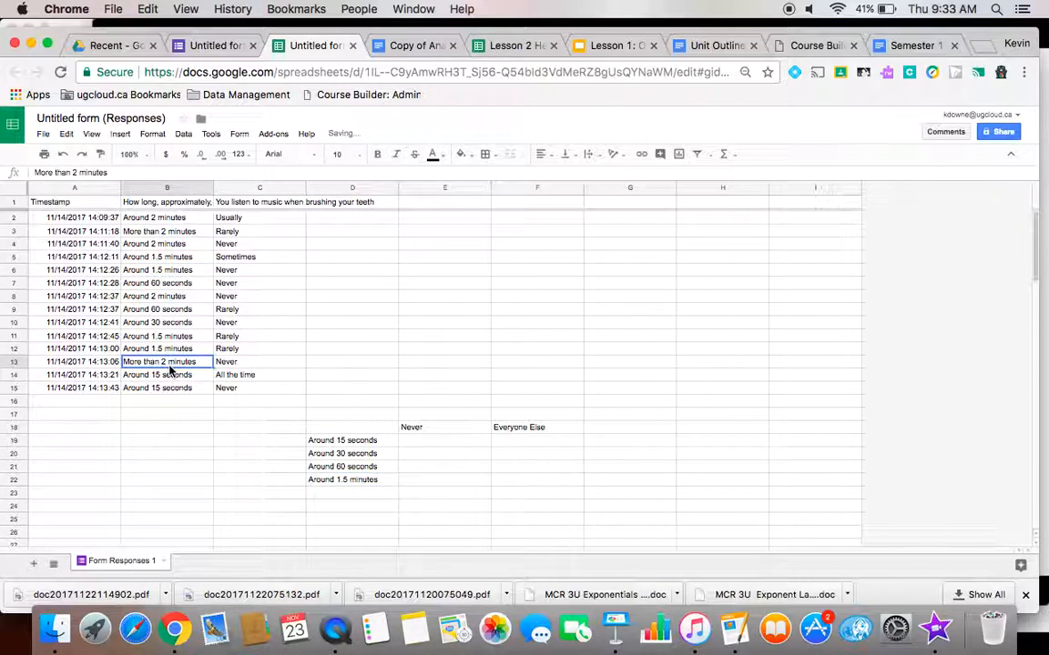
click(161, 298)
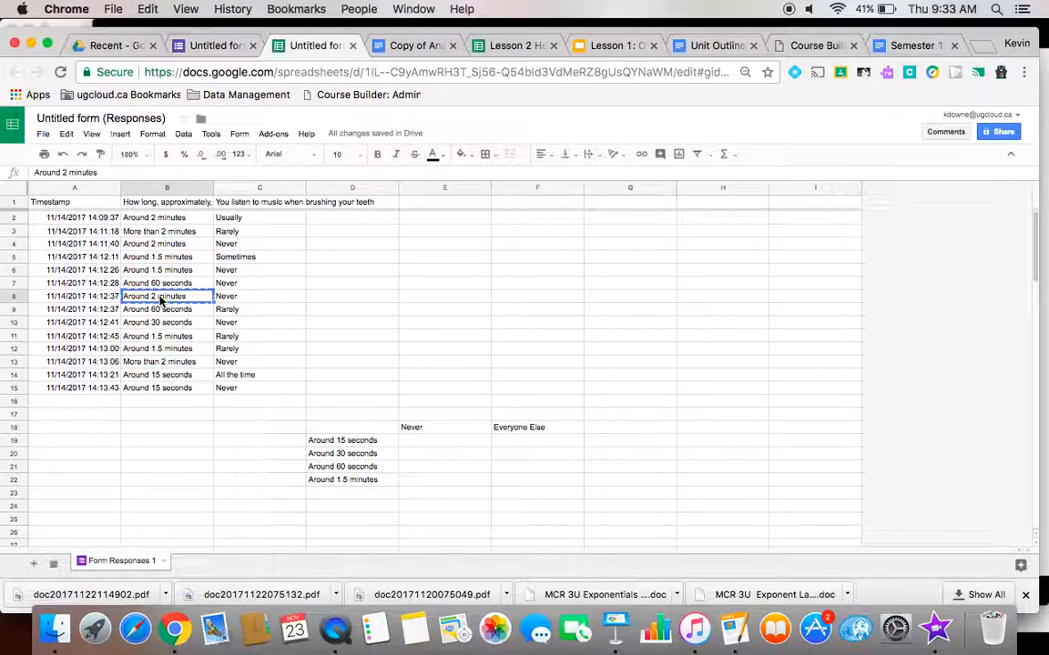
click(340, 490)
key(super+v)
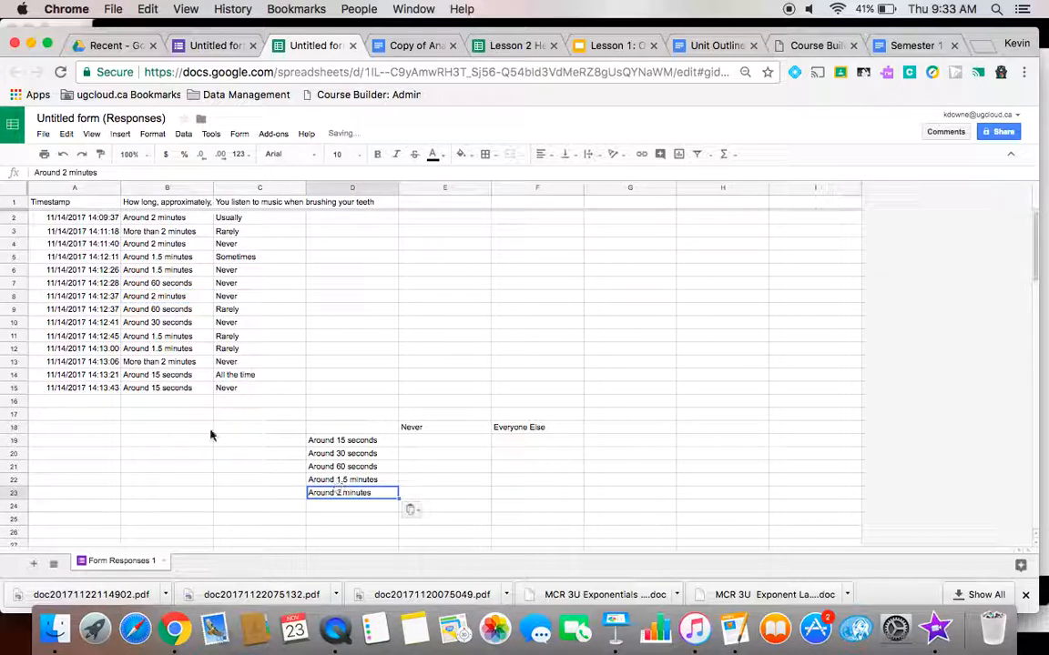
click(186, 367)
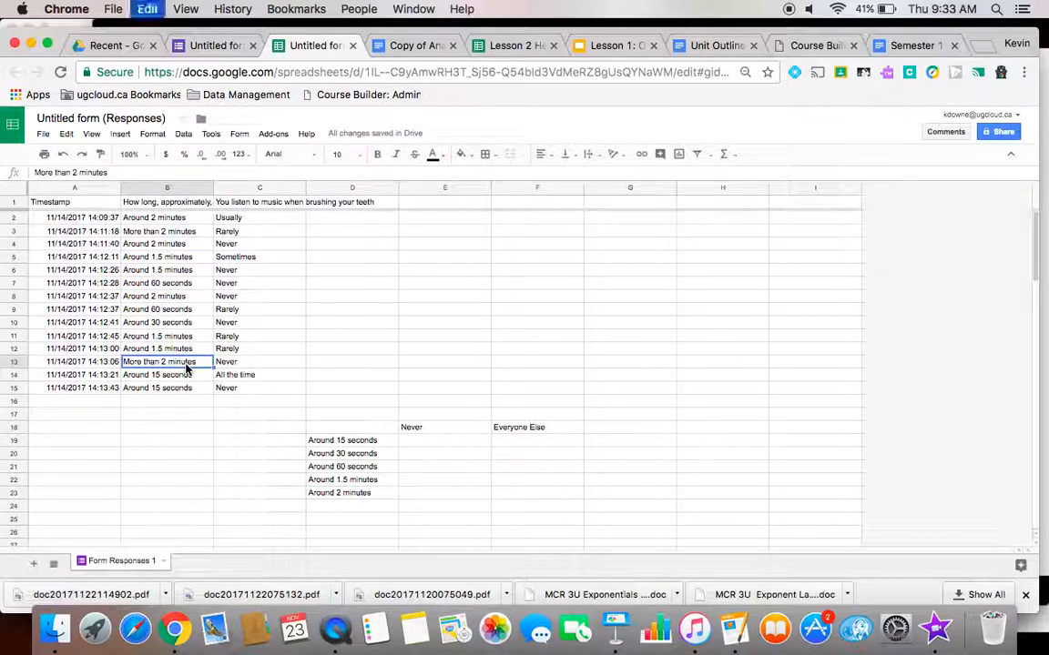
click(361, 505)
key(super+v)
click(421, 453)
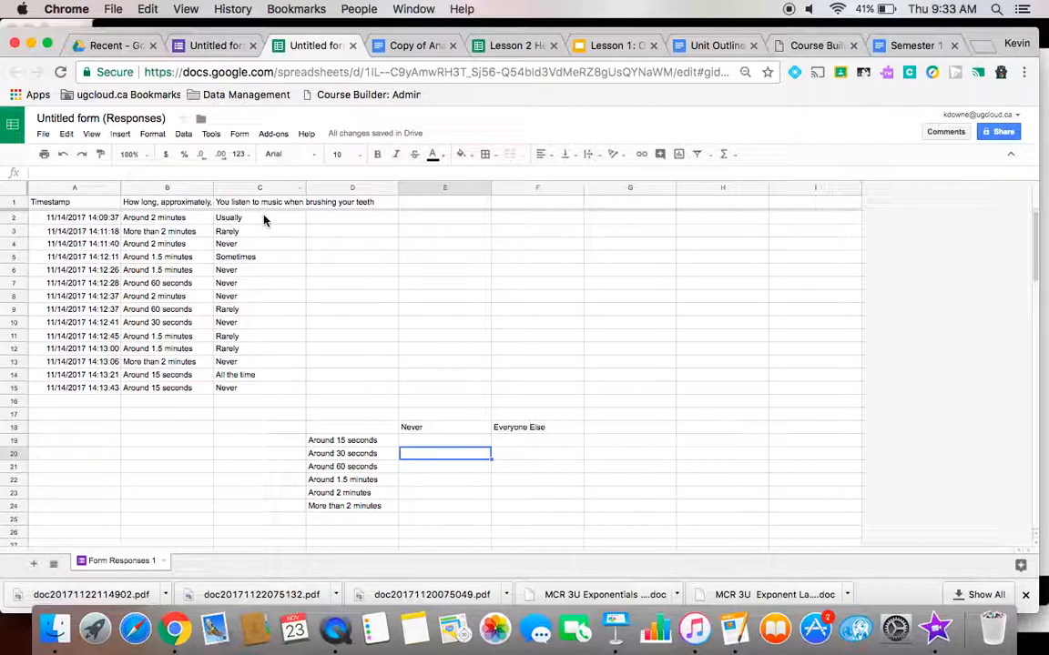
- Filter the music-listening answers in C1:C15 by value so that only "Never" responses are shown
drag(262, 206, 268, 394)
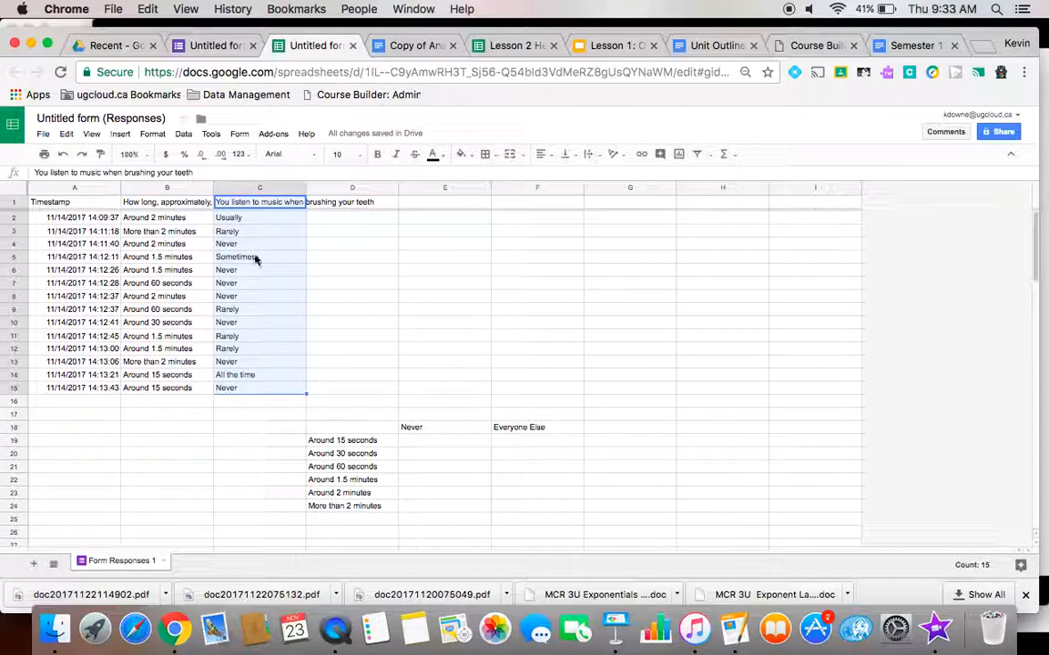
click(183, 134)
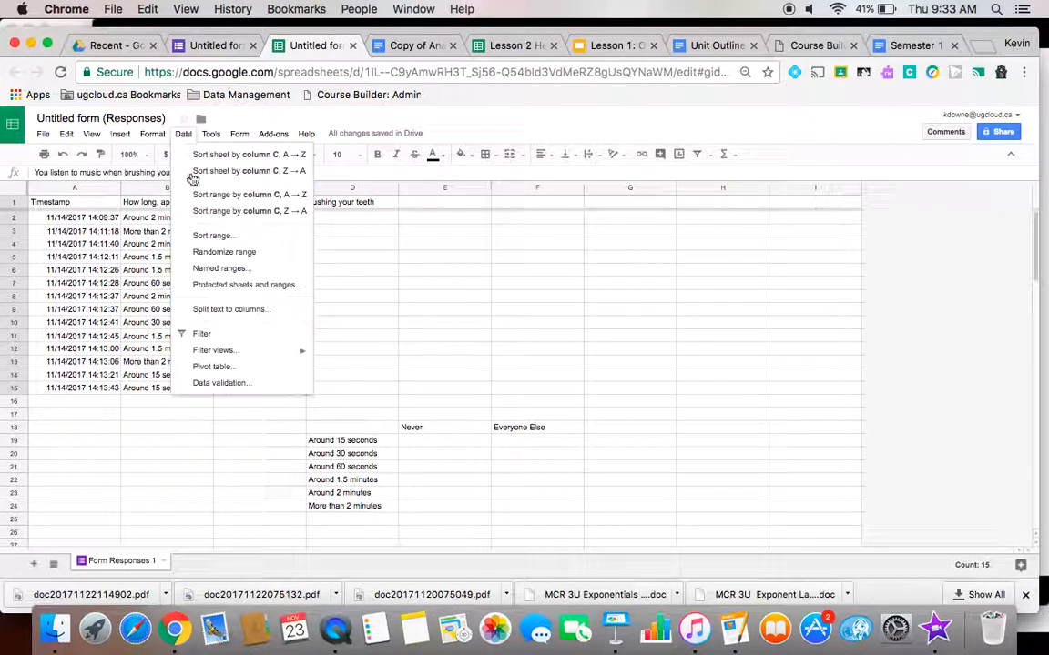
click(211, 339)
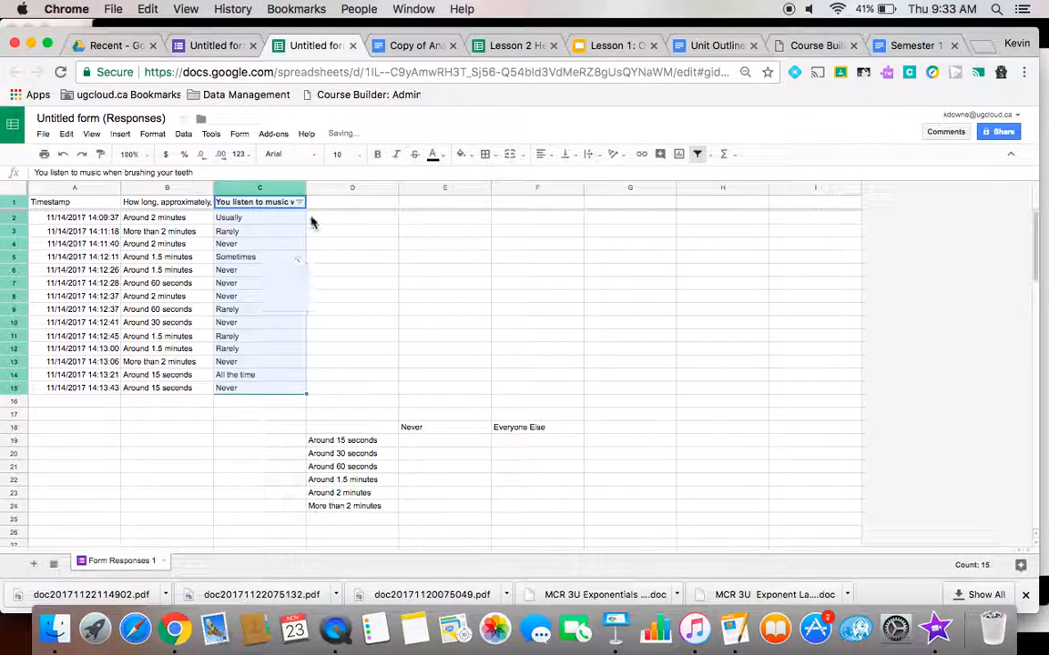
click(299, 202)
click(219, 335)
click(215, 367)
click(202, 383)
click(195, 400)
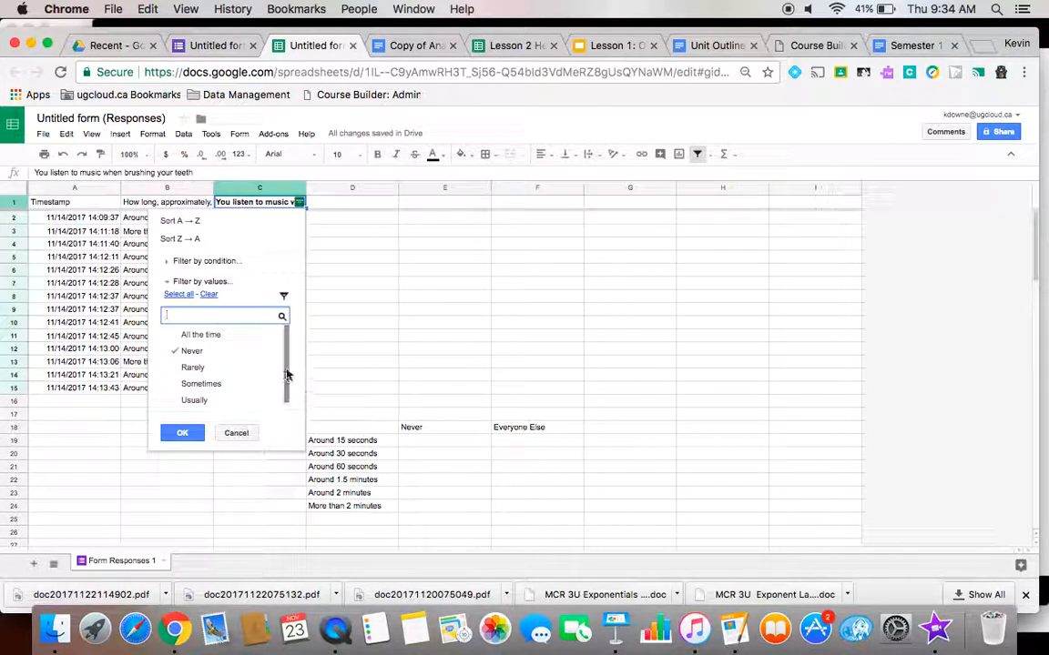
click(182, 432)
- Copy the filtered brushing durations in column B into the empty cells starting at B20
drag(182, 221, 174, 303)
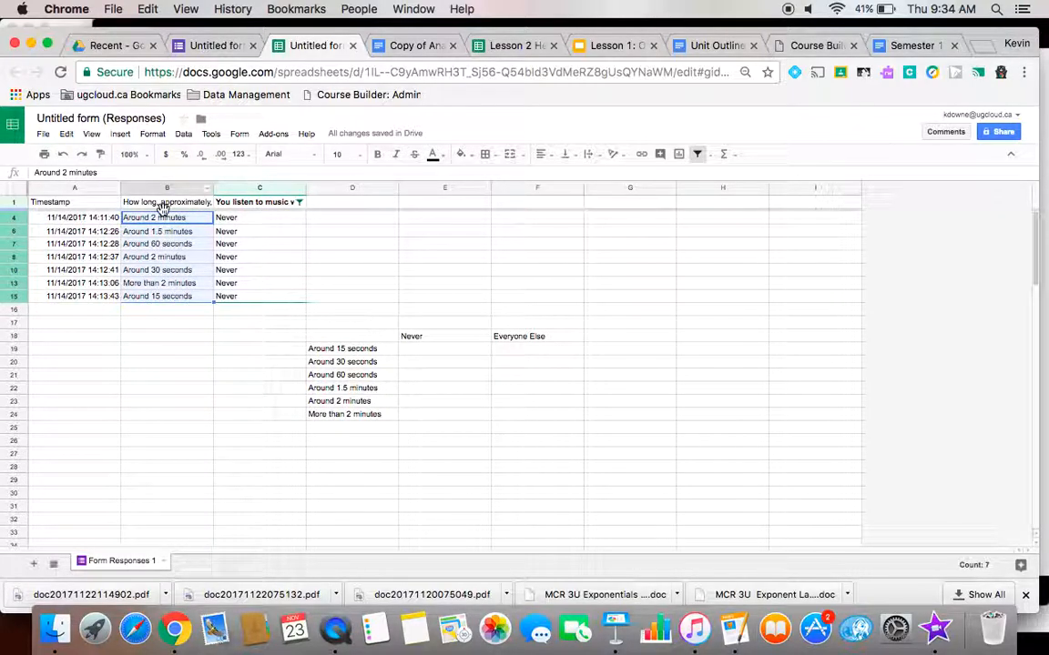
key(ctrl+c)
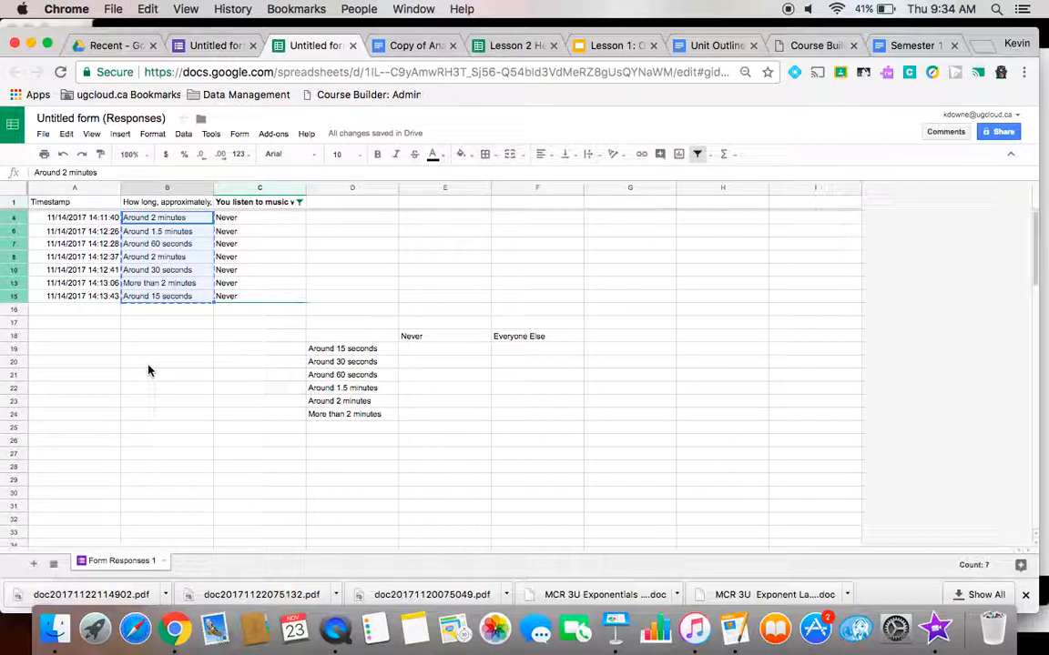
click(149, 366)
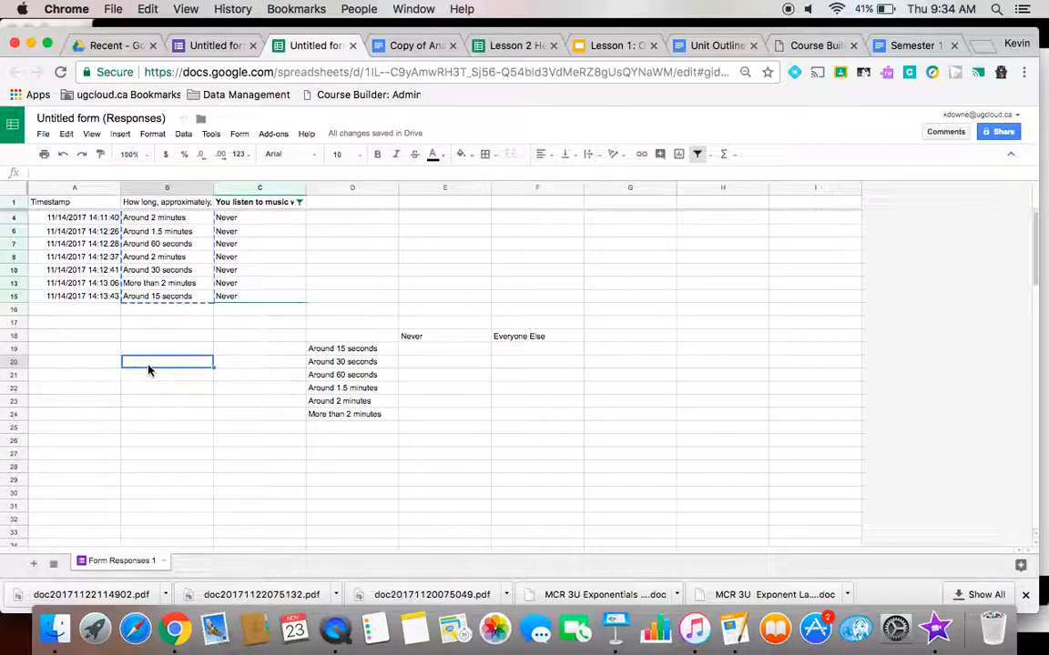
key(super+v)
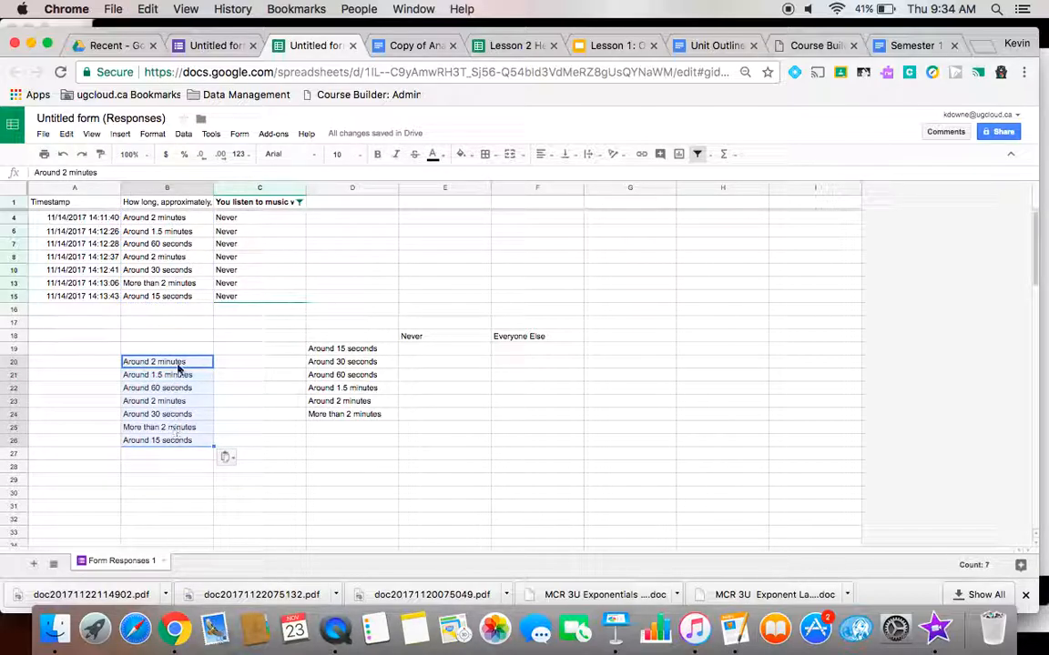
- Go through the copied brushing durations in B20:B26 one by one
click(185, 457)
click(178, 365)
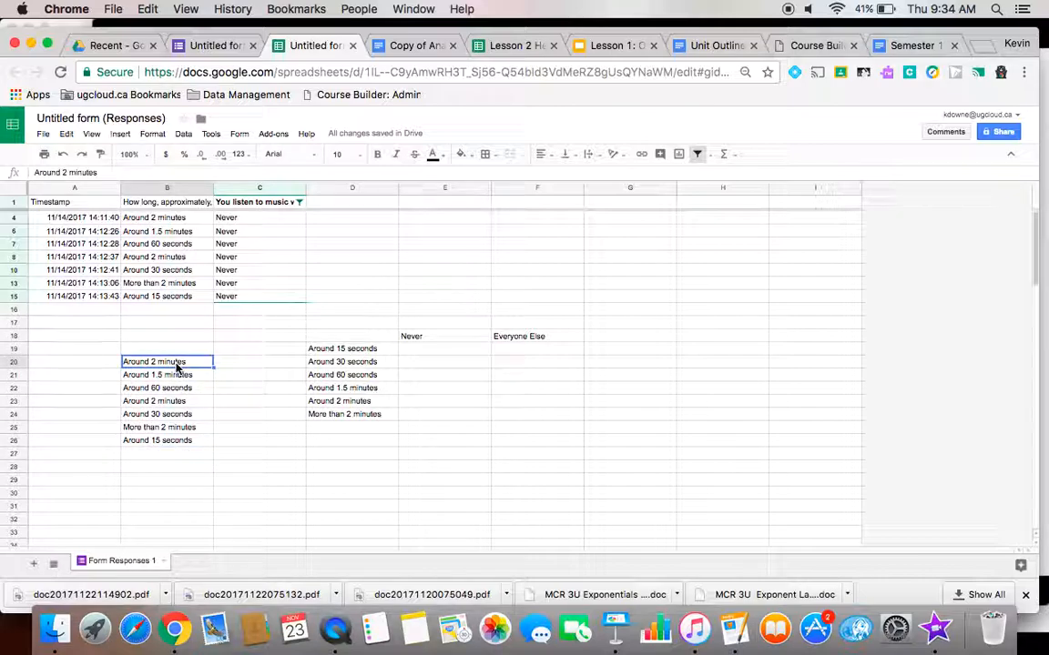
key(Down)
key(Up)
key(Down)
key(Down)
key(Down)
key(Down)
key(Down)
key(Down)
key(Down)
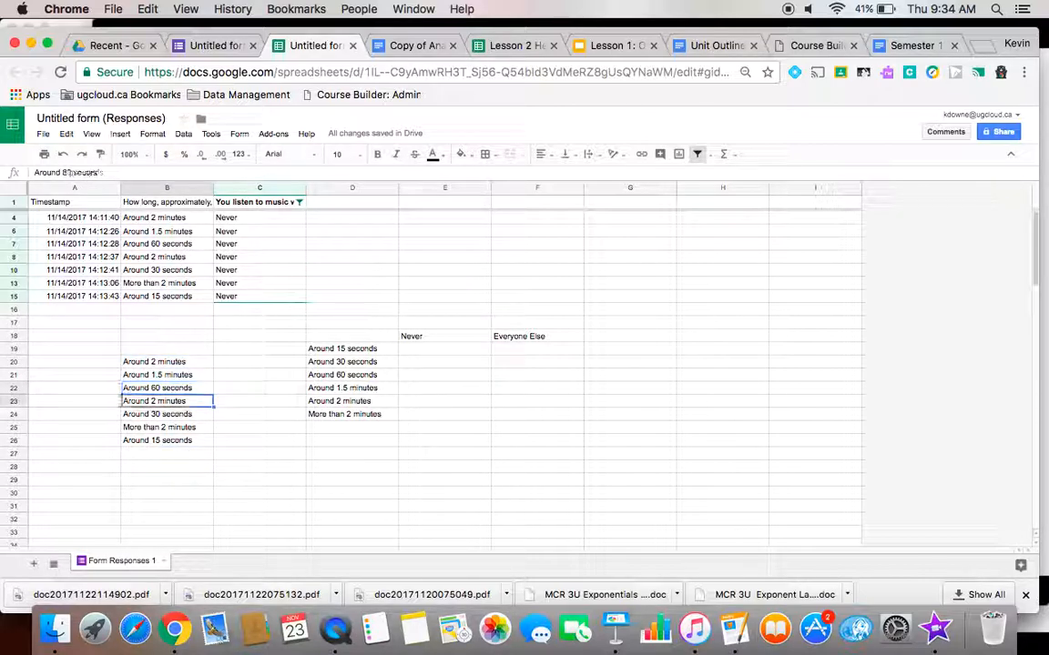
- Count the "Around 15 seconds" responses for Never in E19 with the formula =countif(B20:B26,D19)
key(Right)
key(Up)
key(Up)
key(Up)
key(Up)
key(Up)
key(Up)
key(Up)
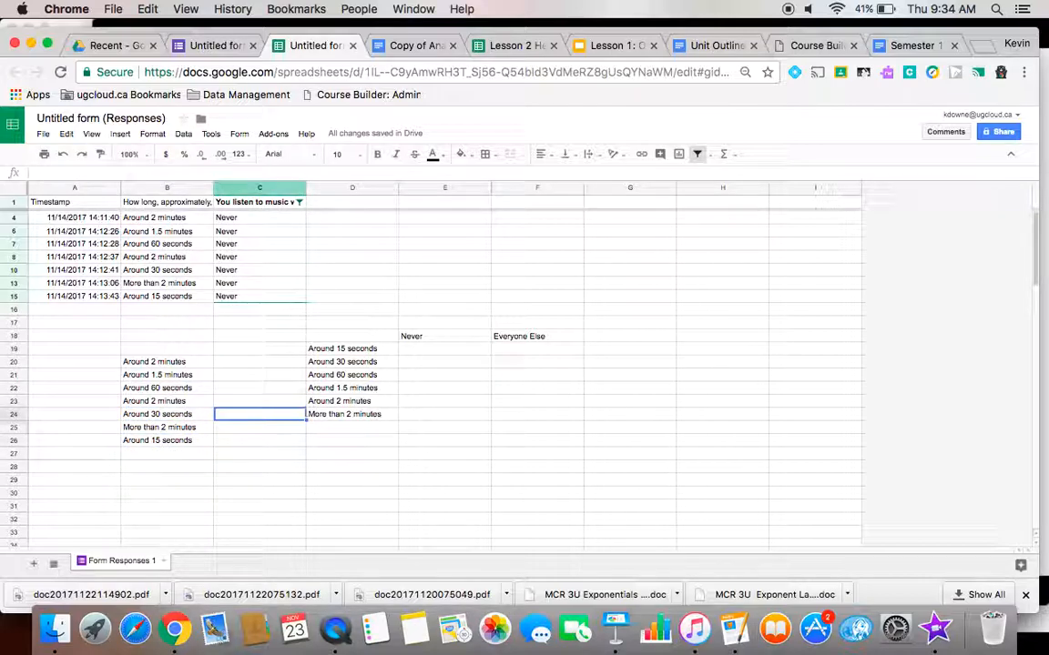
key(Up)
key(Right)
key(Right)
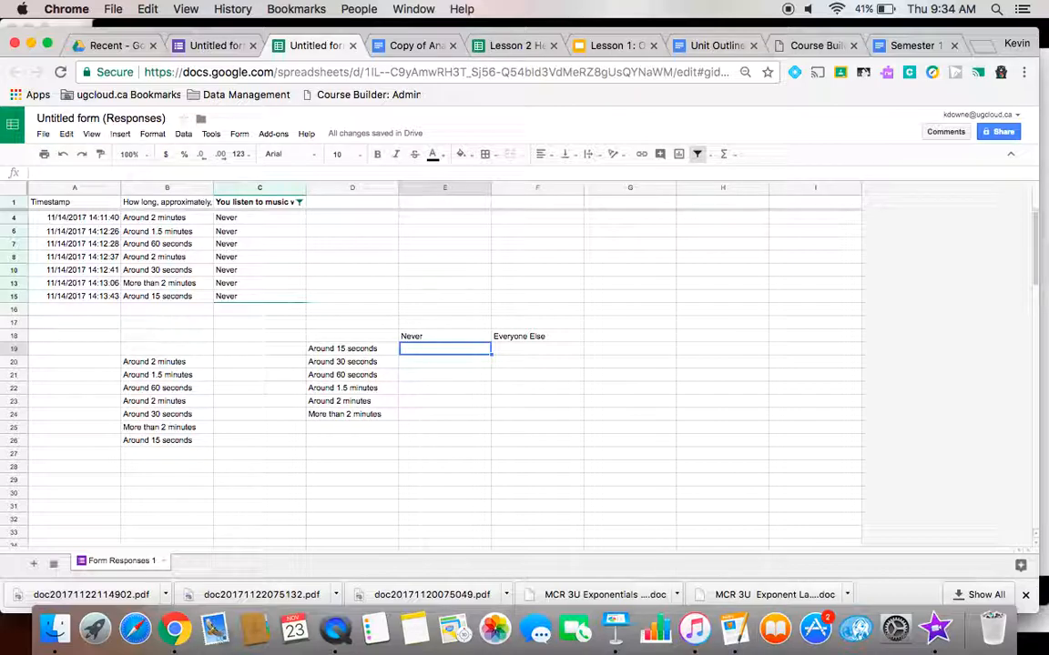
text(=c)
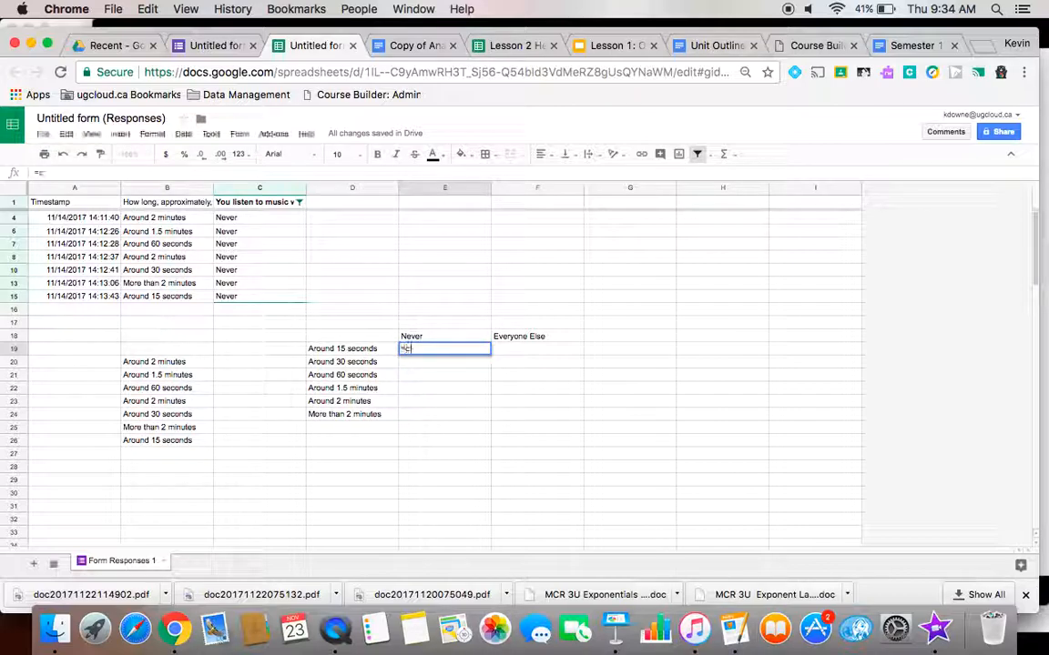
text(ountif()
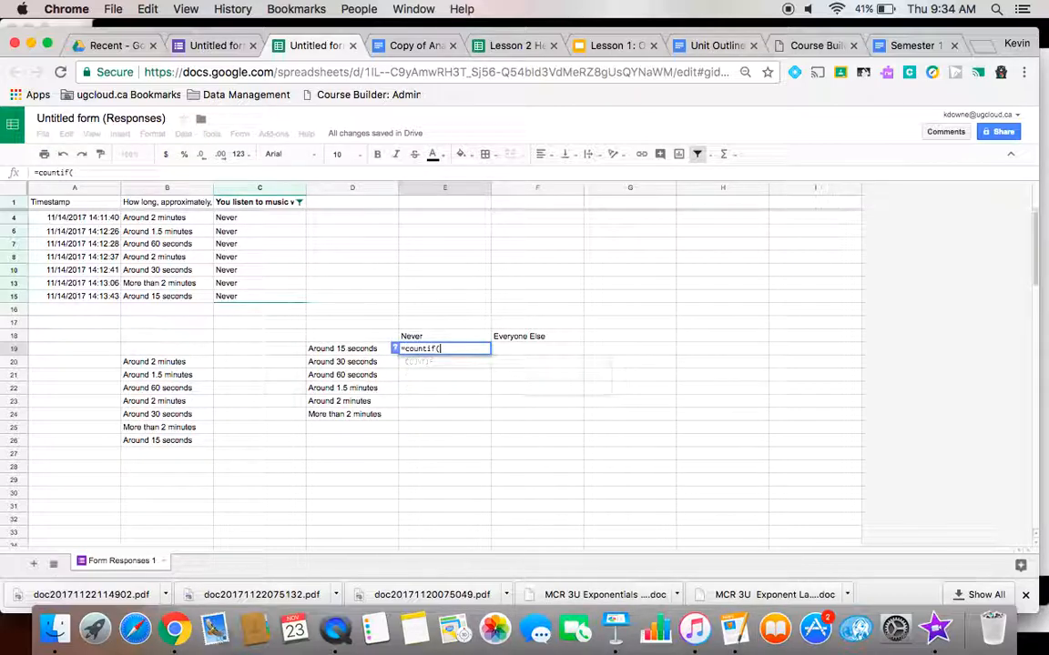
click(139, 367)
drag(140, 368, 141, 453)
click(141, 453)
click(158, 364)
drag(158, 363, 158, 442)
text(,)
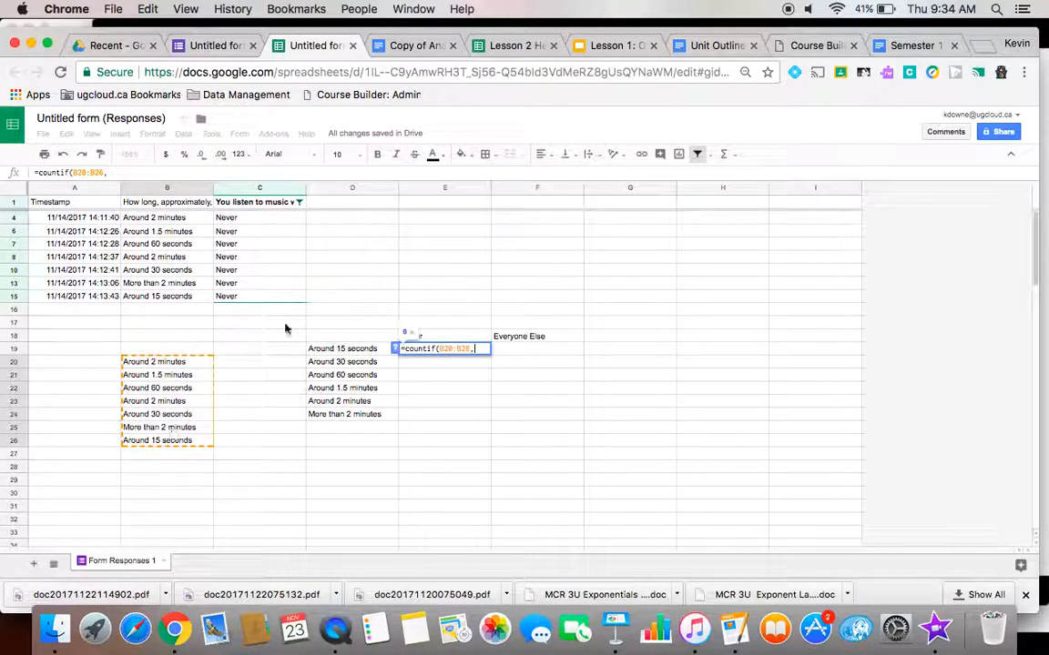
click(341, 348)
key(Return)
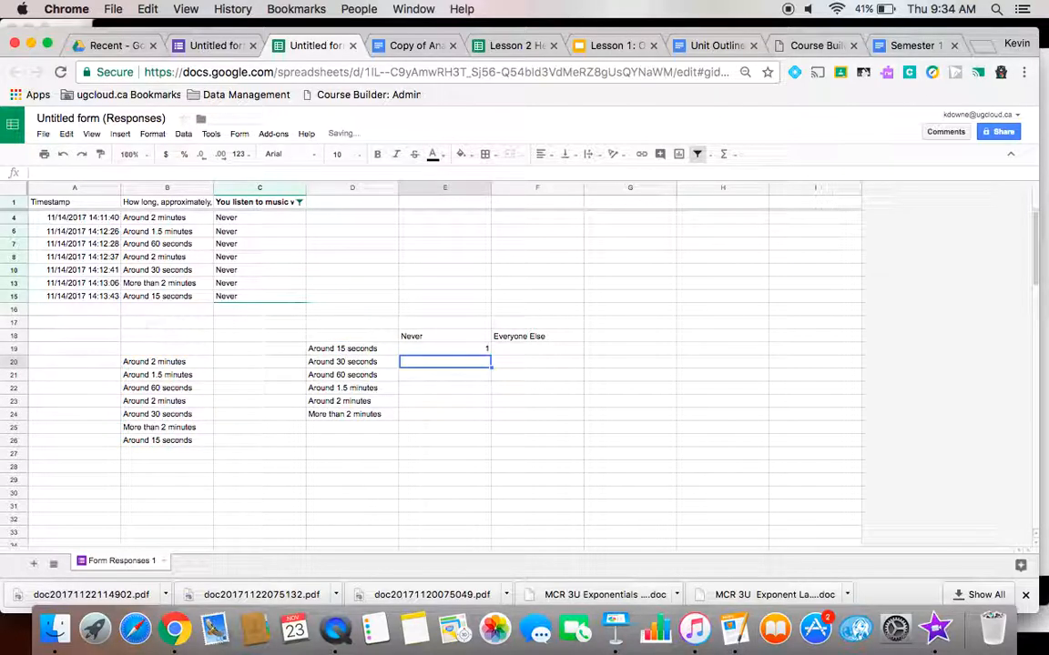
click(468, 350)
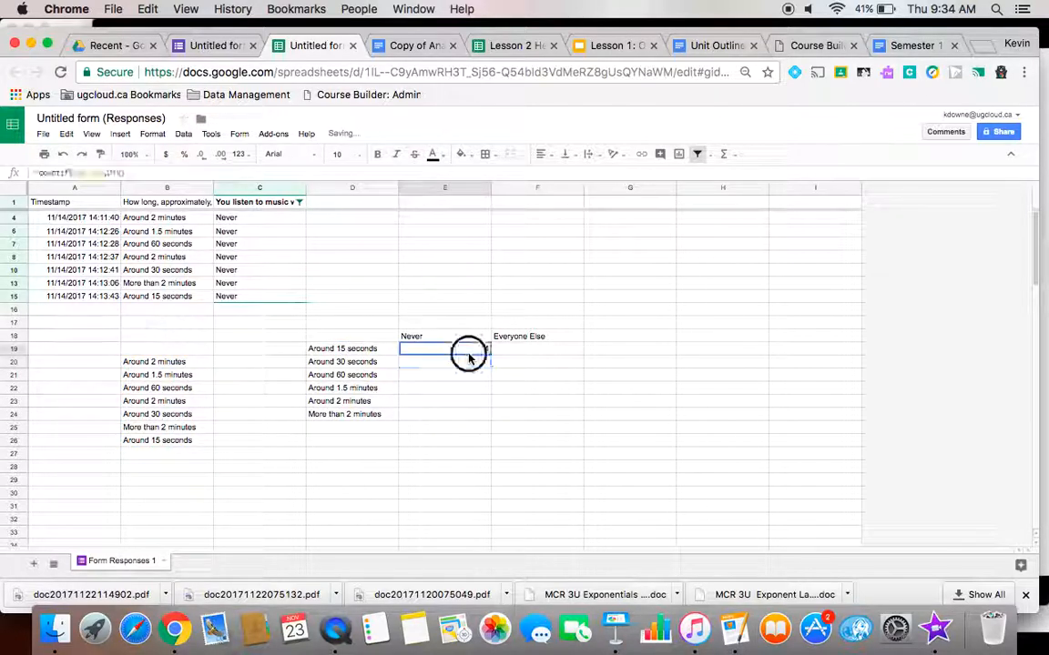
- Count the "Around 30 seconds" responses for Never in E20 with the formula =countif(B20:B26,D20)
click(420, 364)
text(=)
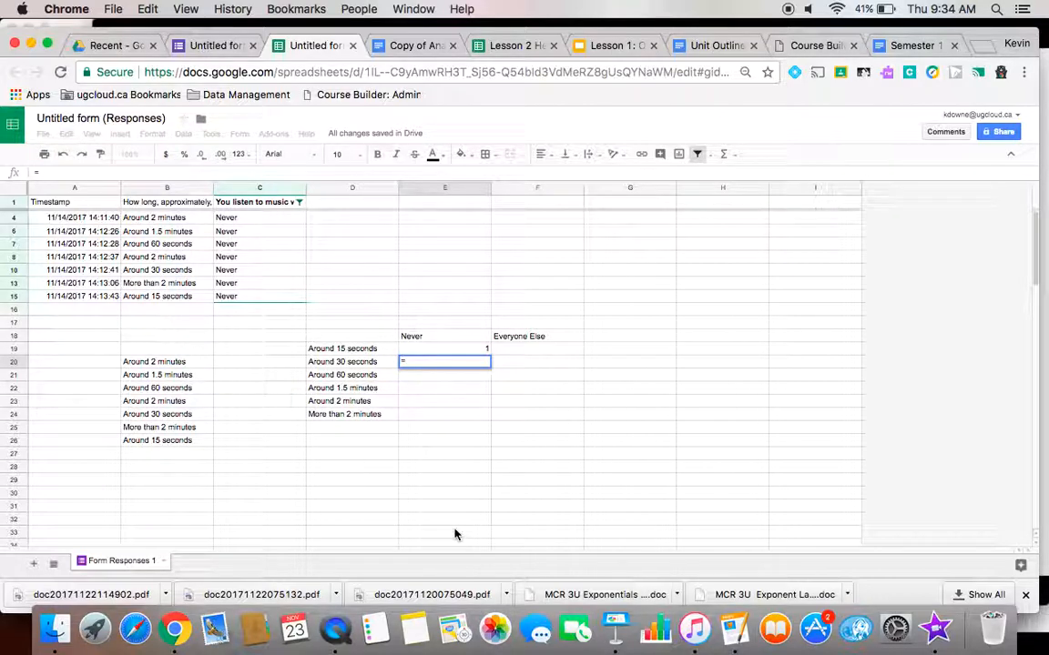
text(countif()
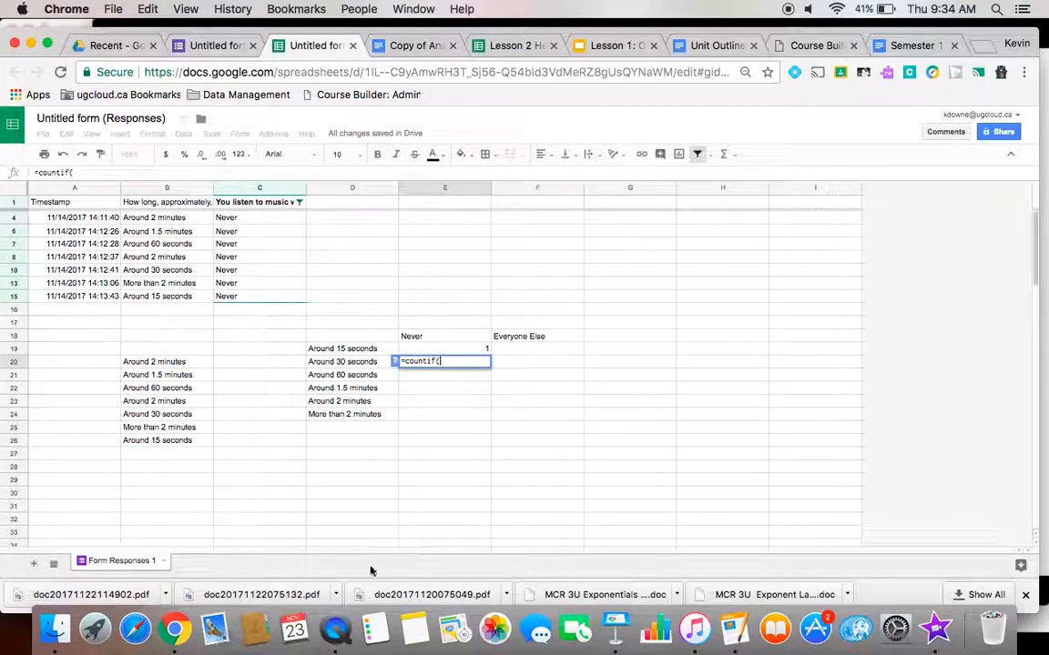
drag(190, 363, 192, 444)
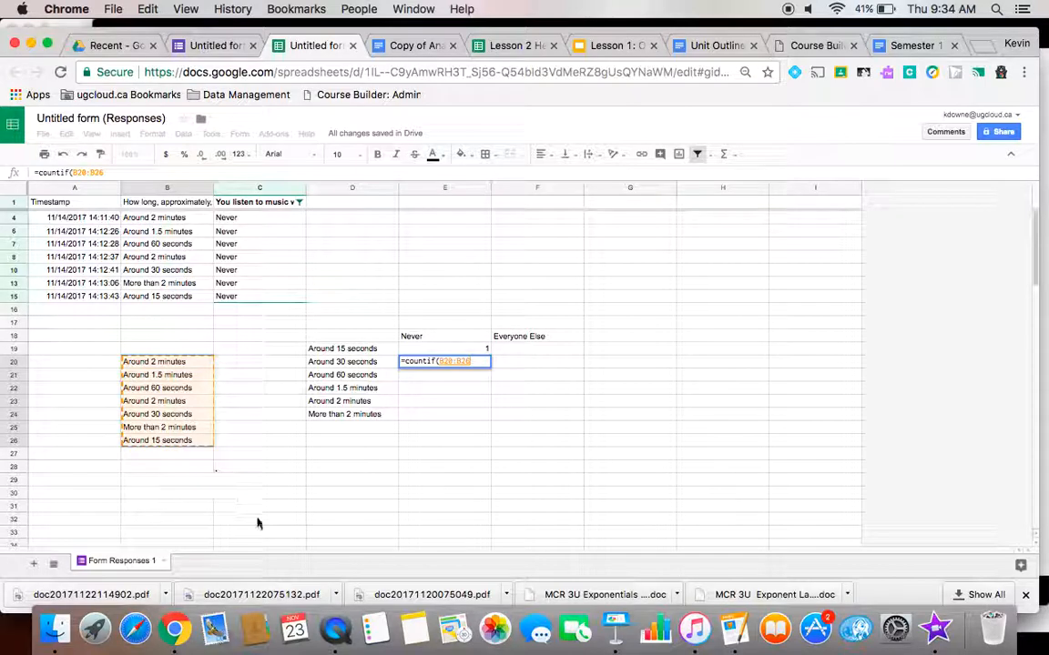
text(,)
click(343, 362)
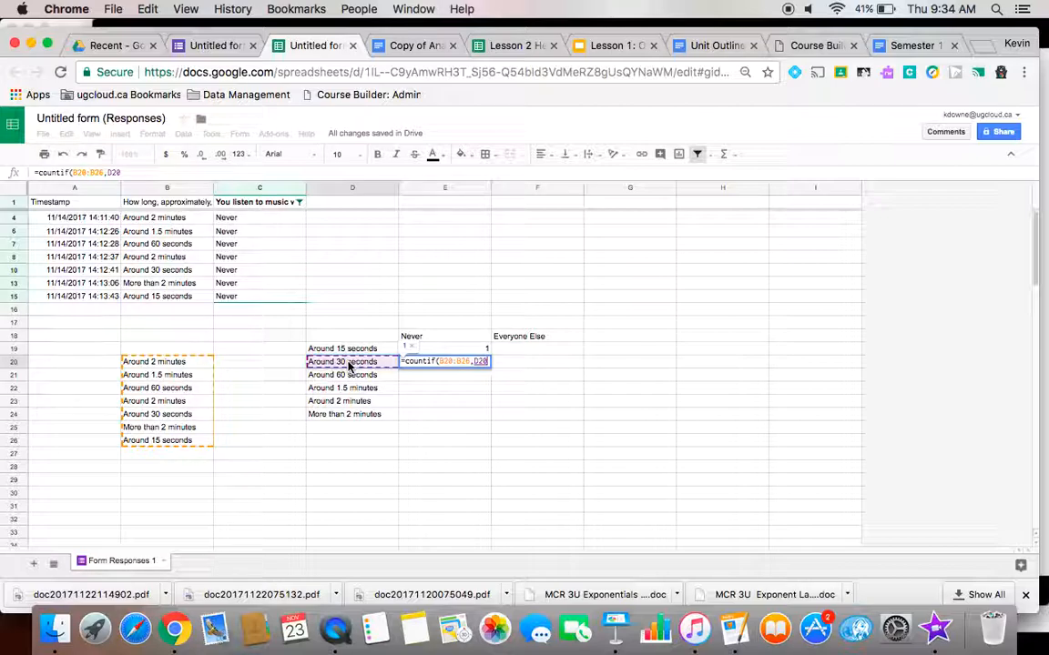
key(Return)
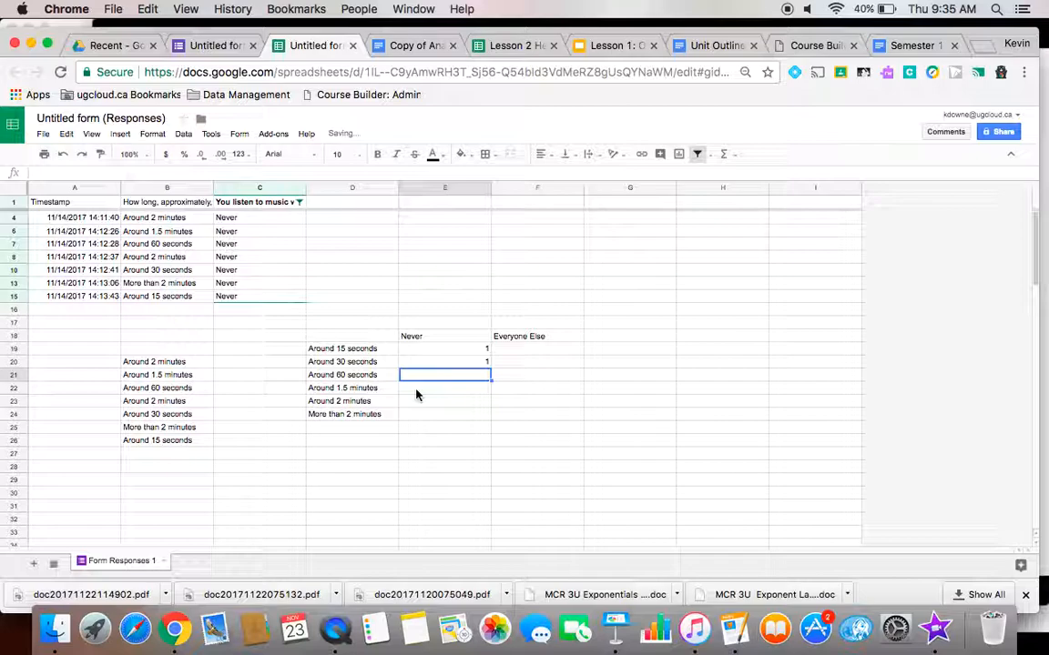
- Make the count range in E20's formula absolute as $B$20:$B$26 and fill the formula down to E24
key(Up)
click(67, 172)
text($B$20:$B26,D20))
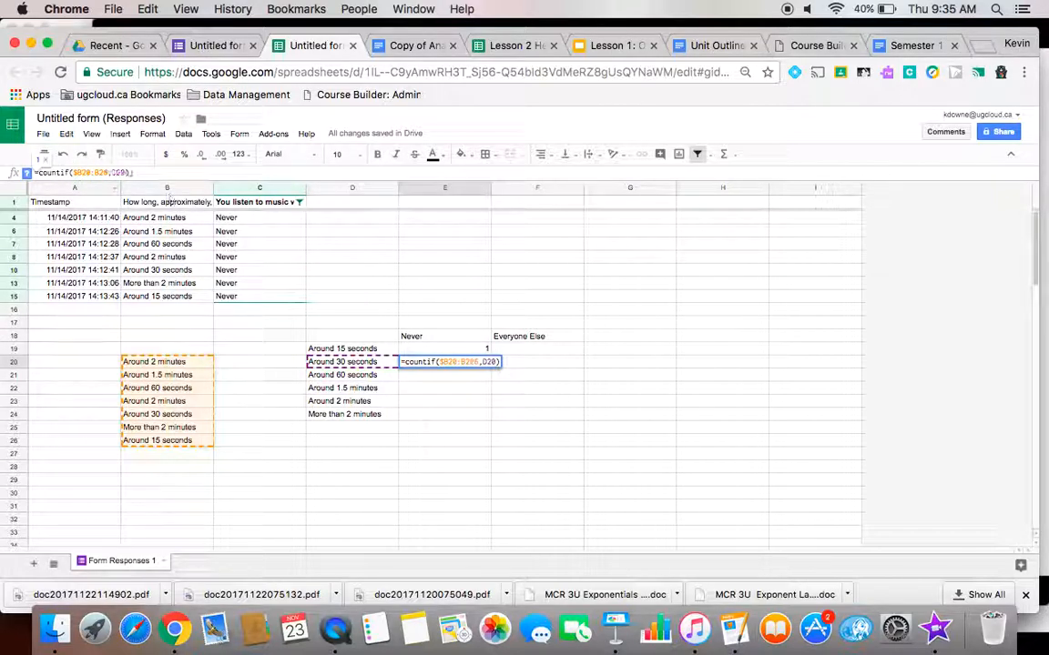
click(87, 172)
text($)
click(100, 173)
text($)
click(106, 173)
text($B$)
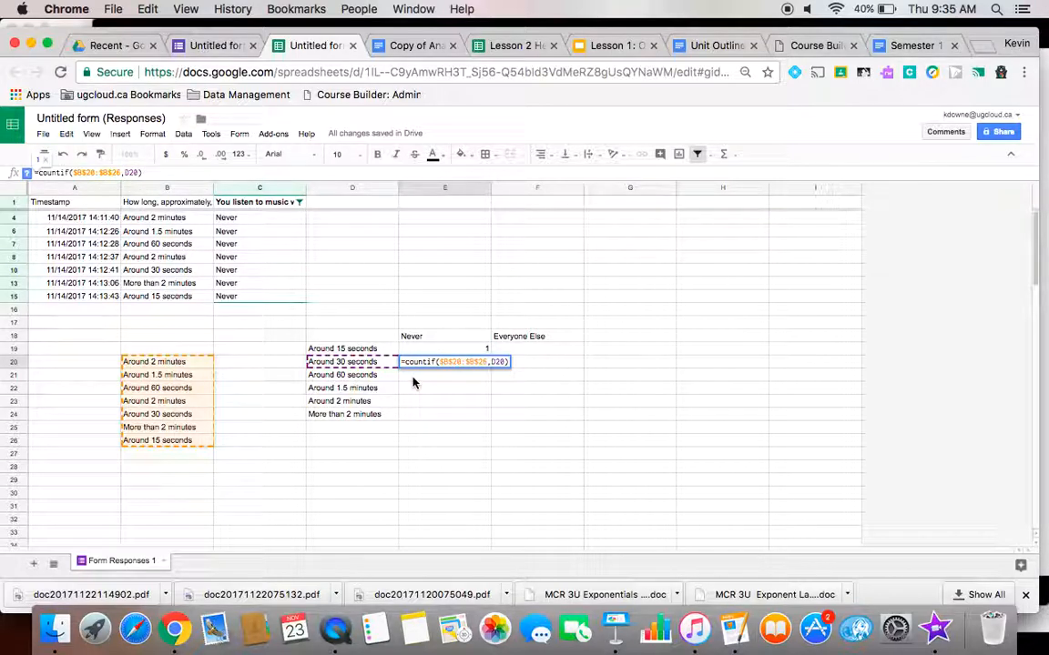
key(Return)
key(Up)
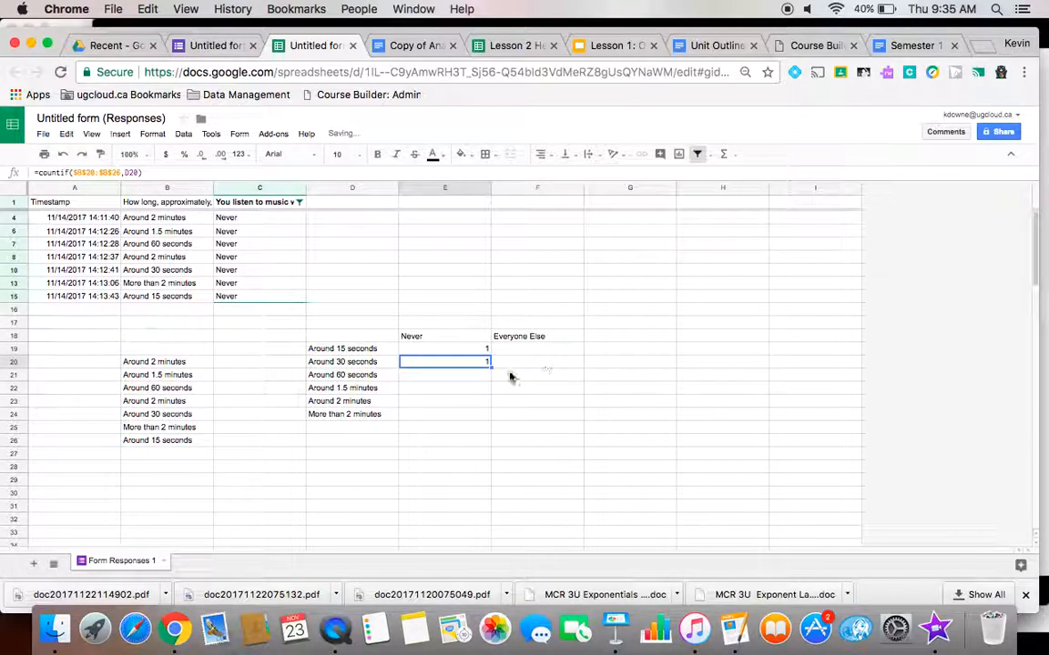
drag(495, 371, 488, 422)
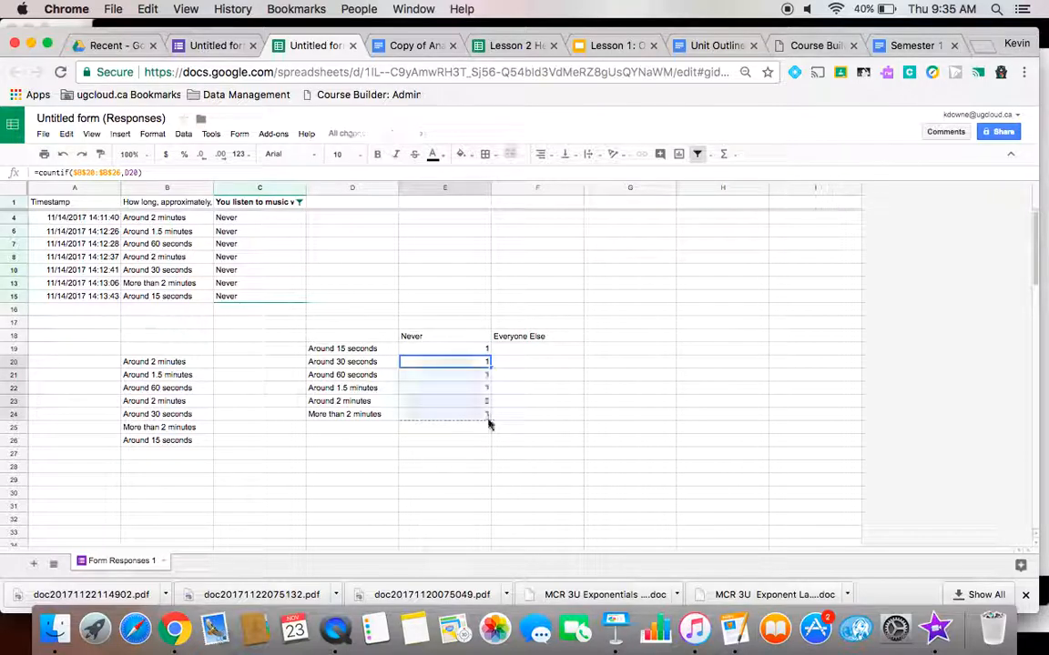
- Go through the COUNTIF formulas in the Never column, E19:E24, to check their ranges and criteria
click(465, 375)
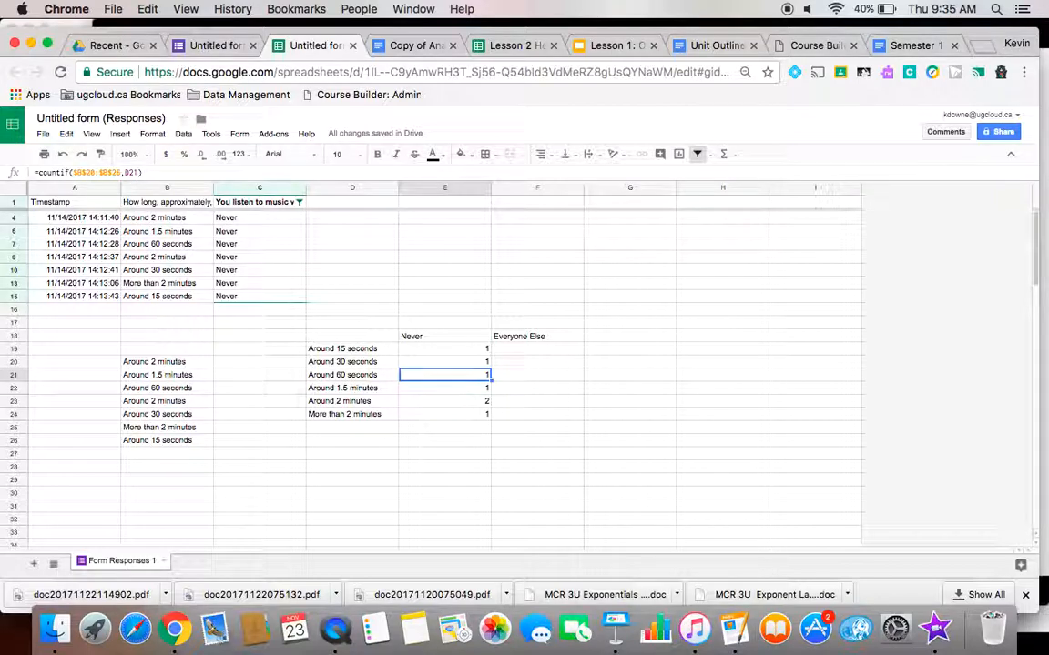
key(Down)
key(Down)
key(Down)
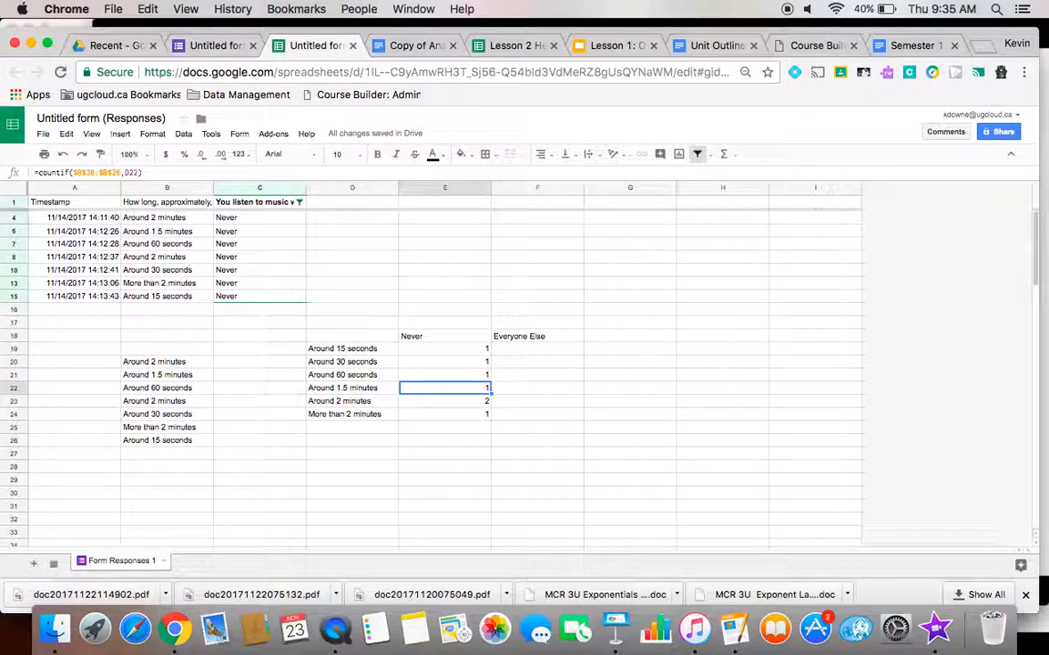
key(Up)
key(Up)
key(Up)
key(Up)
key(Up)
key(Up)
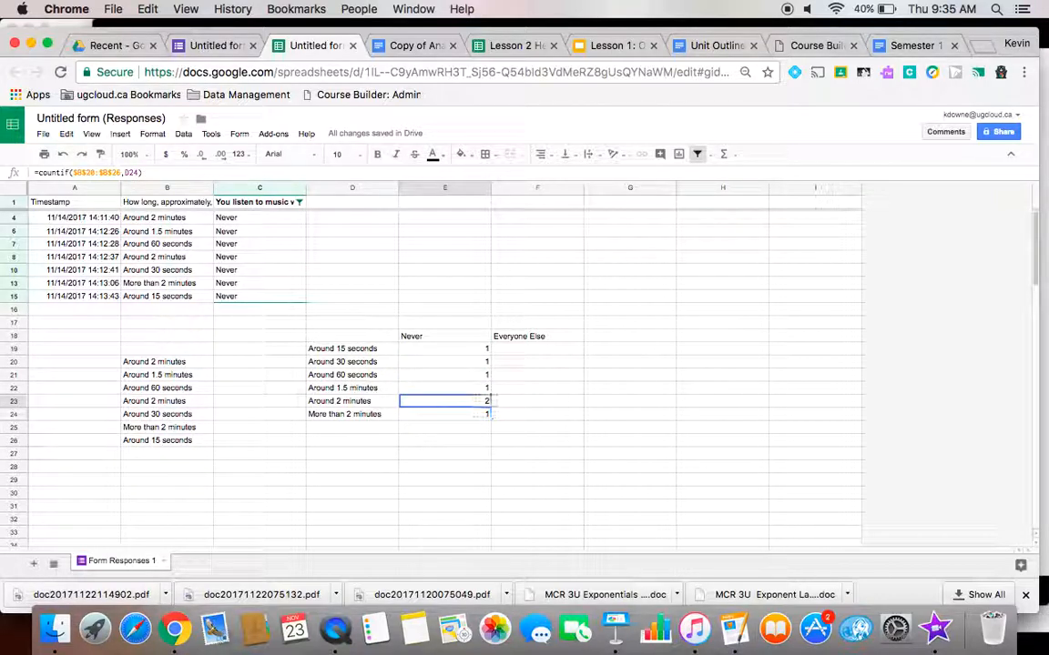
key(Down)
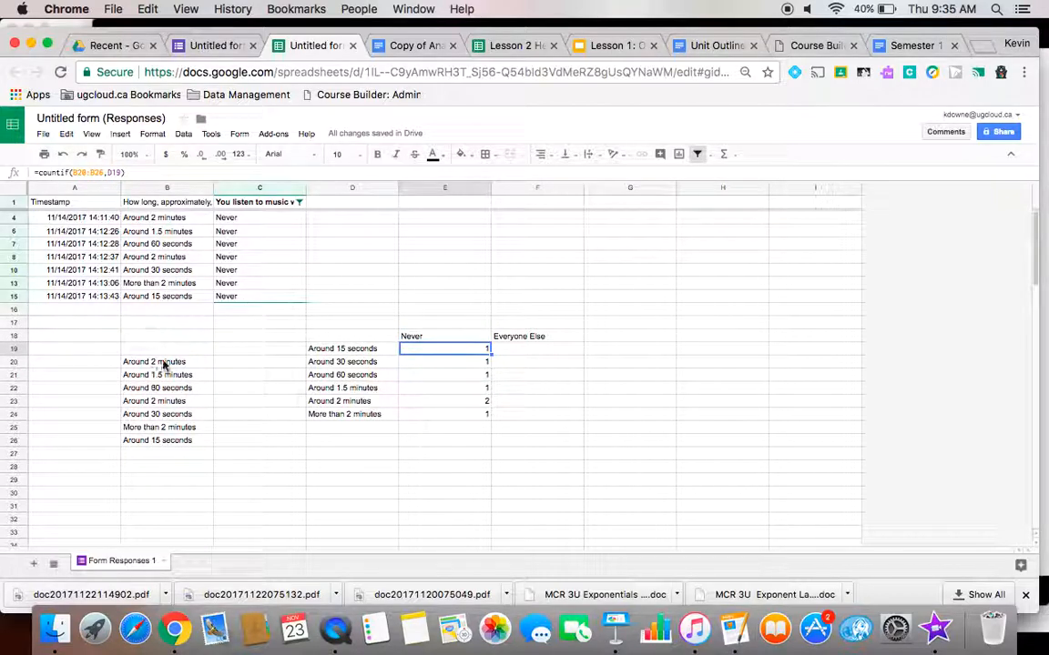
- Filter the music-listening answers in column C to show All the time, Rarely, Sometimes and Usually, excluding Never
click(298, 202)
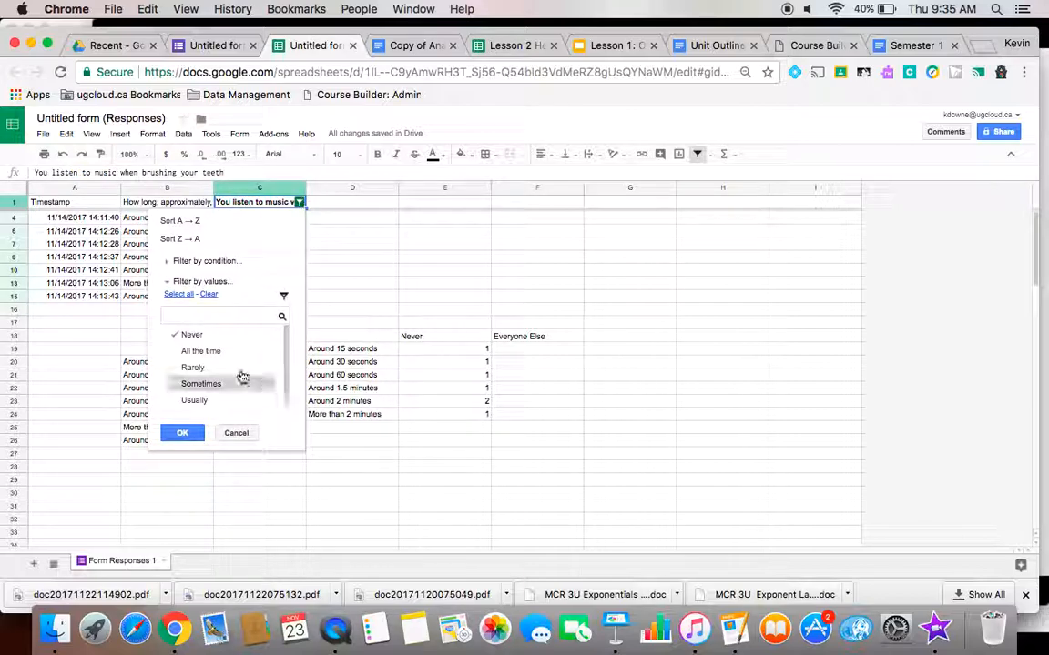
click(193, 337)
click(193, 353)
click(193, 383)
click(193, 368)
click(193, 402)
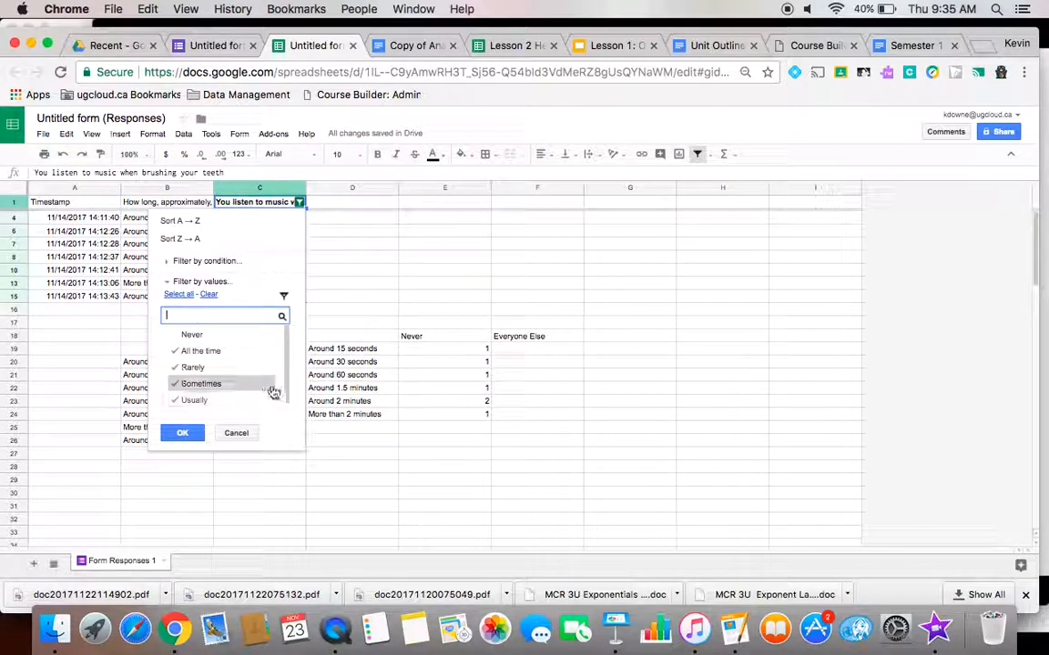
click(182, 433)
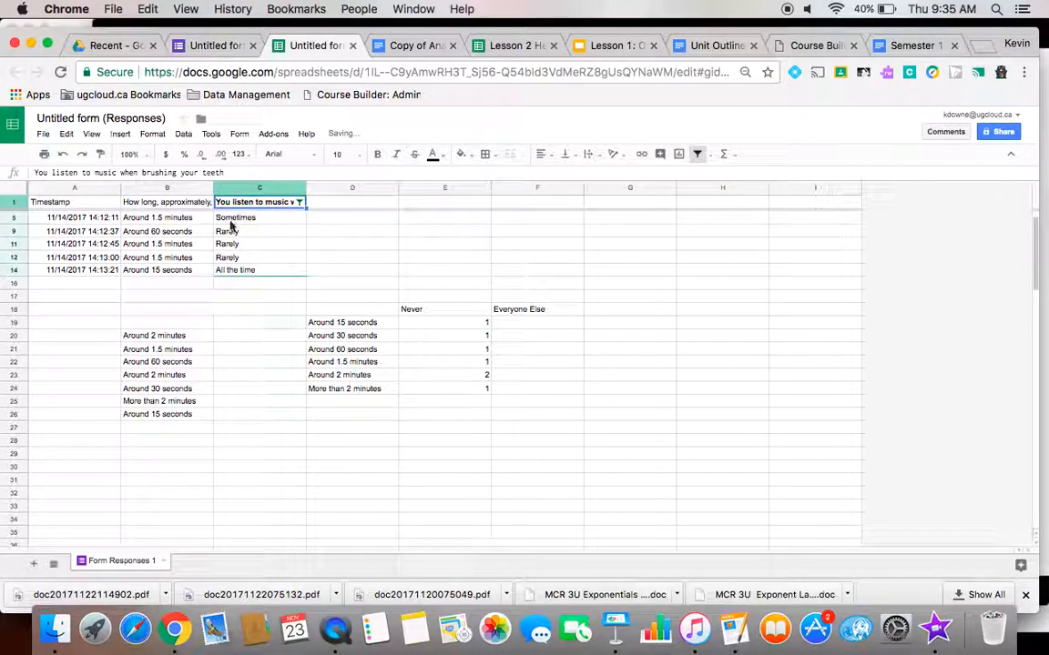
- Check which answer values are selected in the music-listening filter on column C
drag(162, 220, 161, 273)
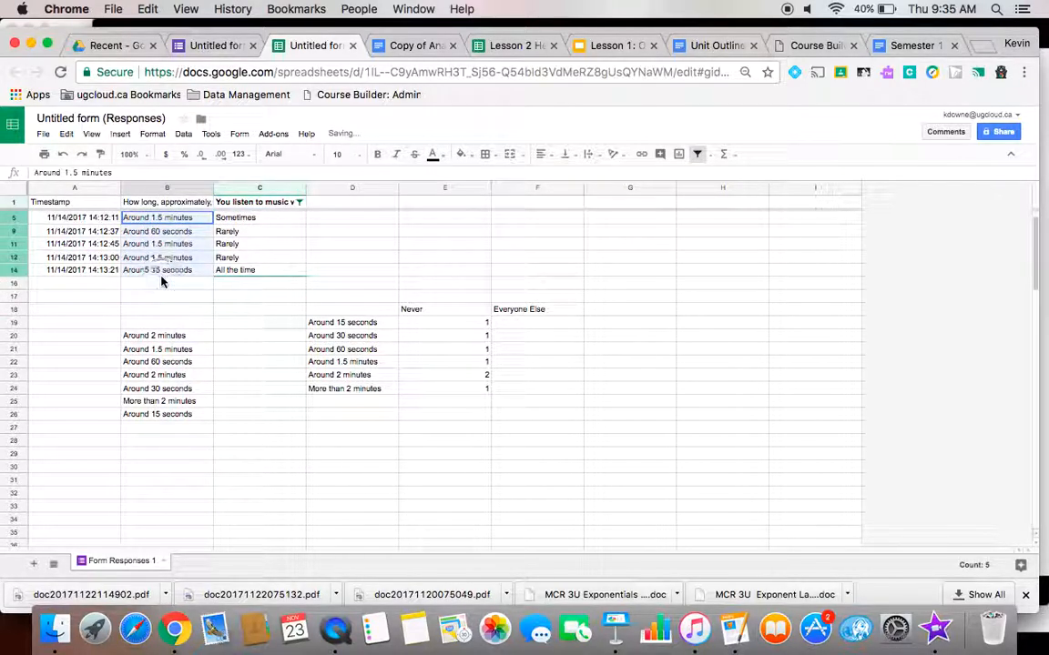
click(299, 202)
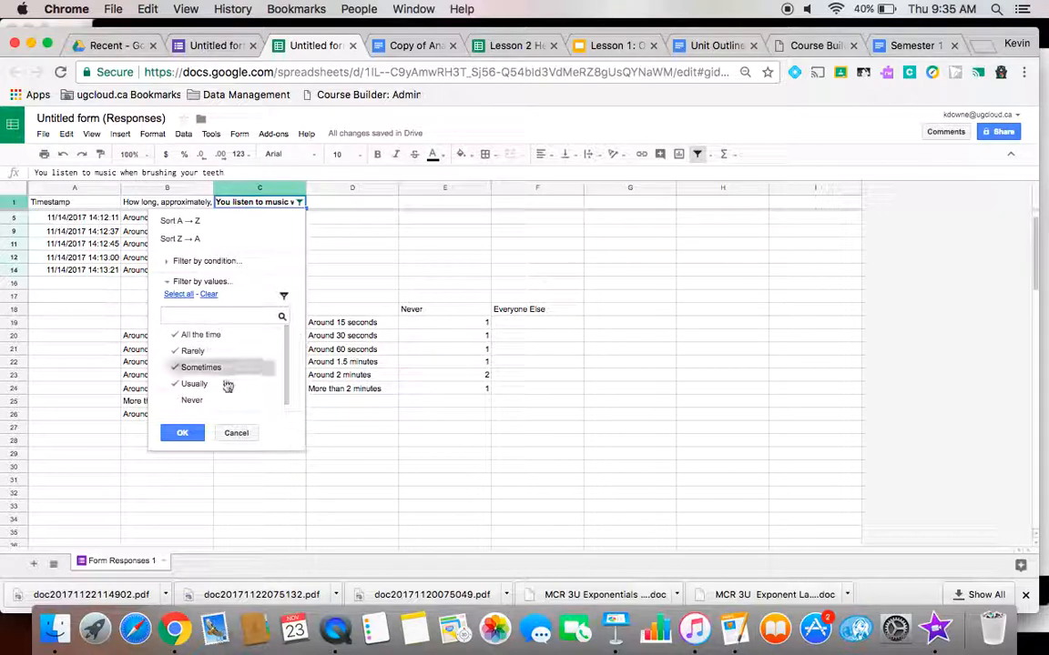
click(288, 386)
mouse_move(287, 386)
mouse_down()
mouse_move(286, 346)
mouse_move(286, 403)
mouse_up()
click(236, 433)
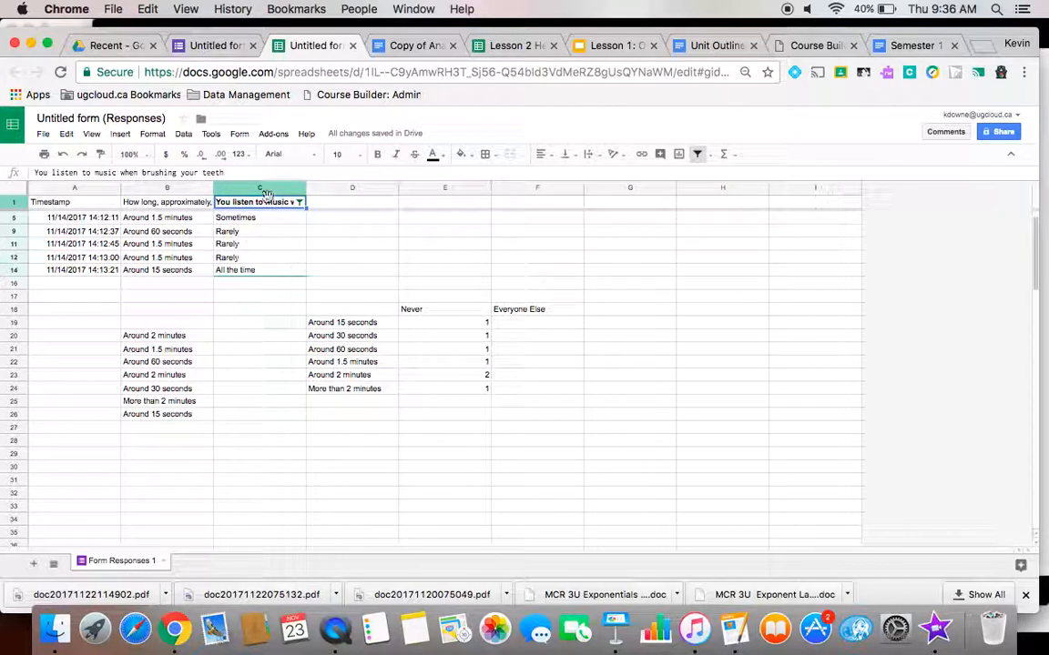
- Copy the filtered brushing durations in column B, from row 2 through row 14, into the empty cells starting at C20
drag(269, 204, 256, 283)
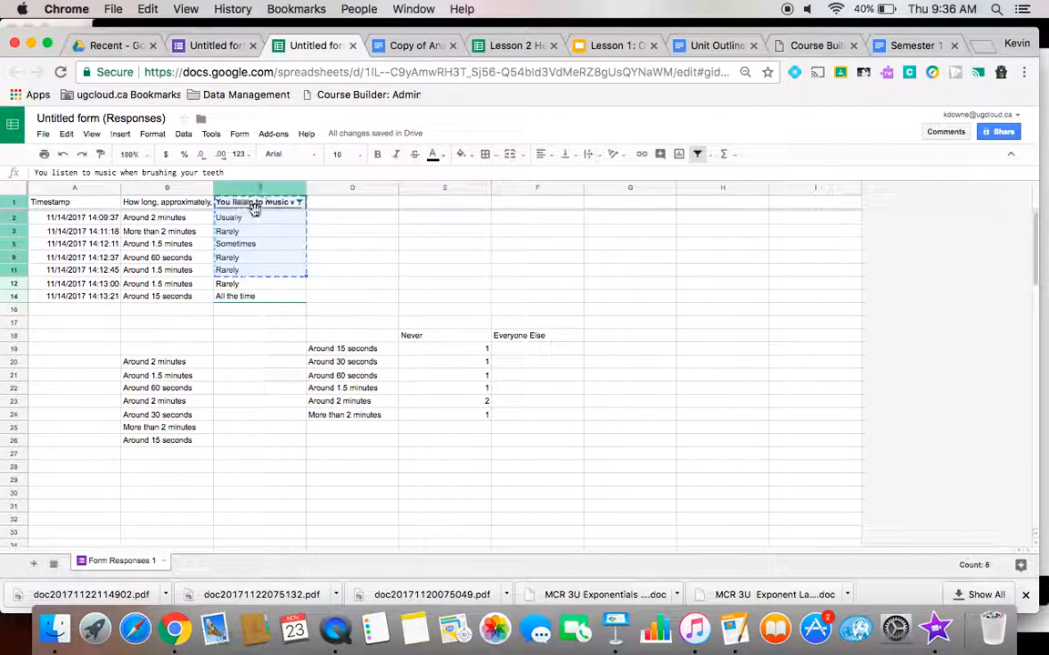
click(255, 231)
key(Up)
key(Up)
key(Left)
key(Left)
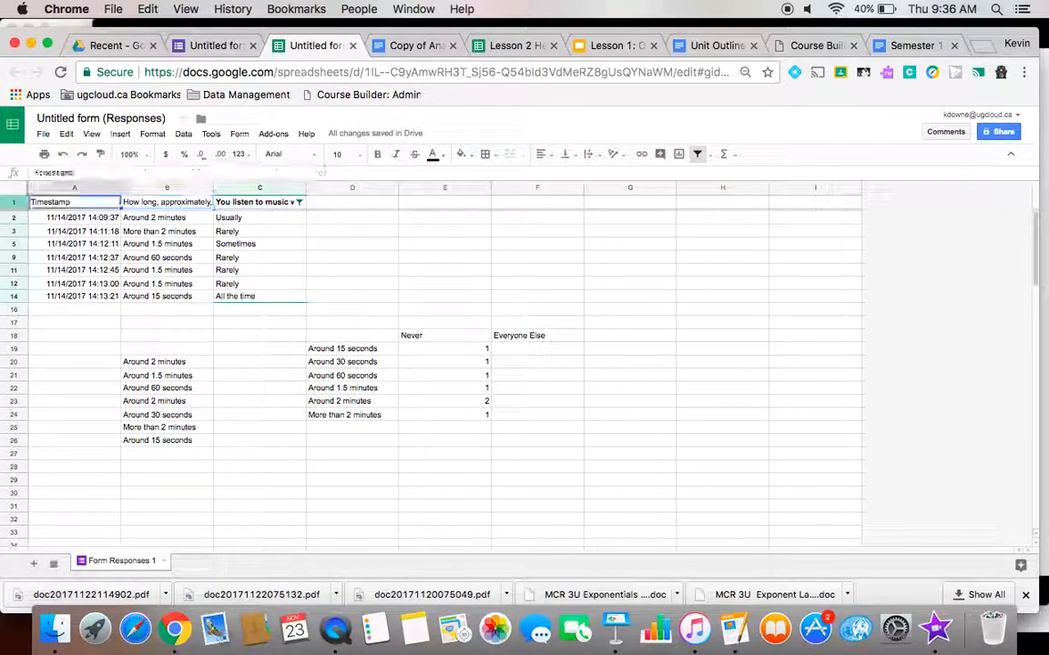
key(Down)
key(Right)
click(146, 351)
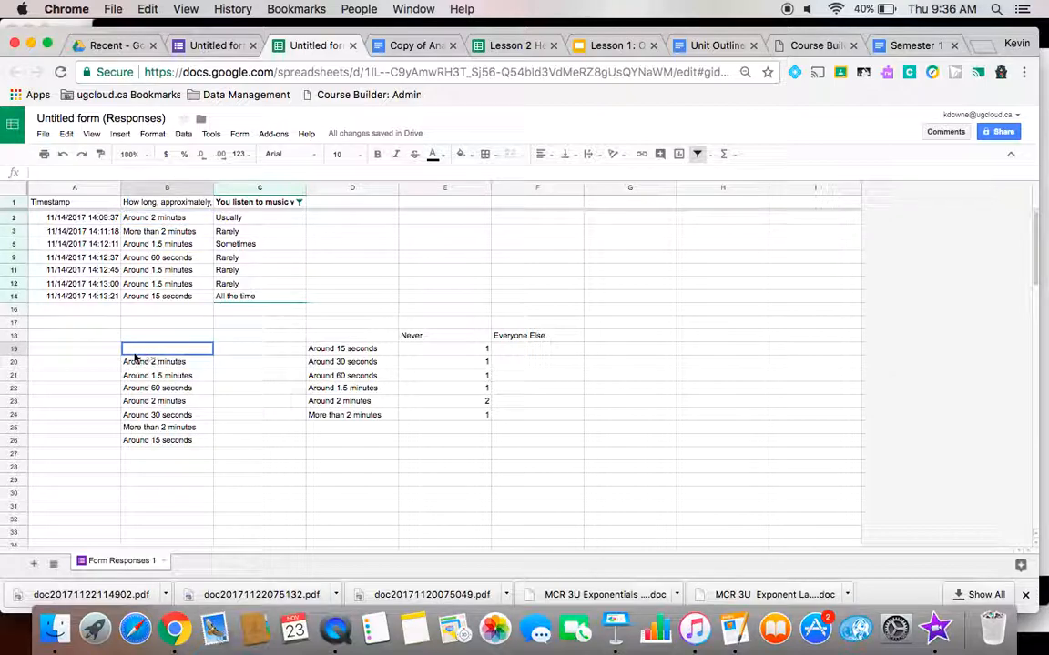
drag(155, 218, 131, 304)
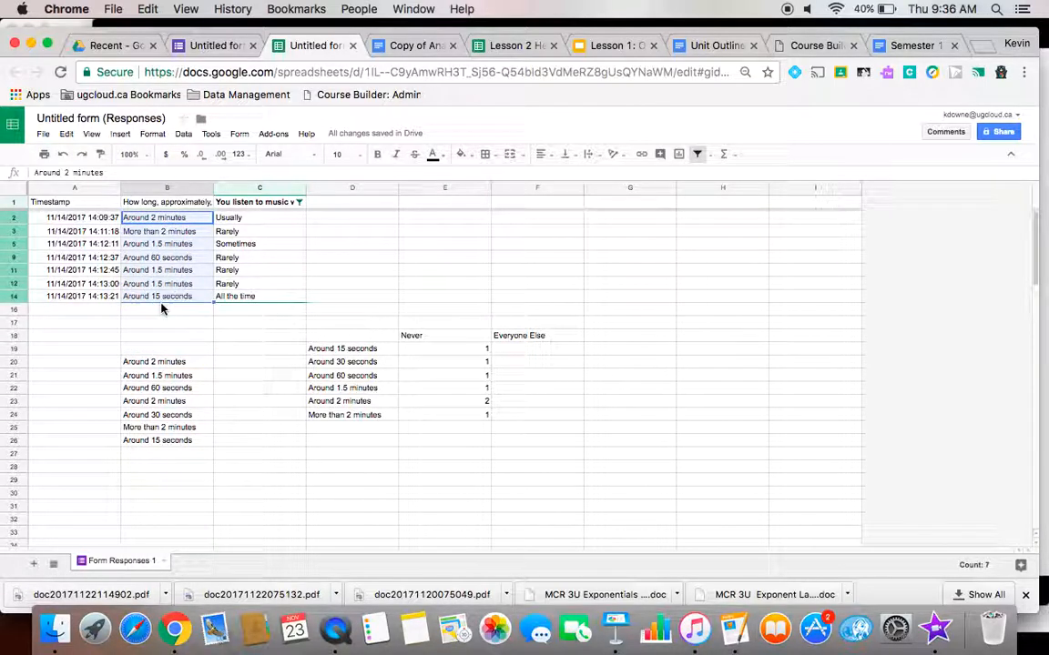
key(super+c)
click(241, 360)
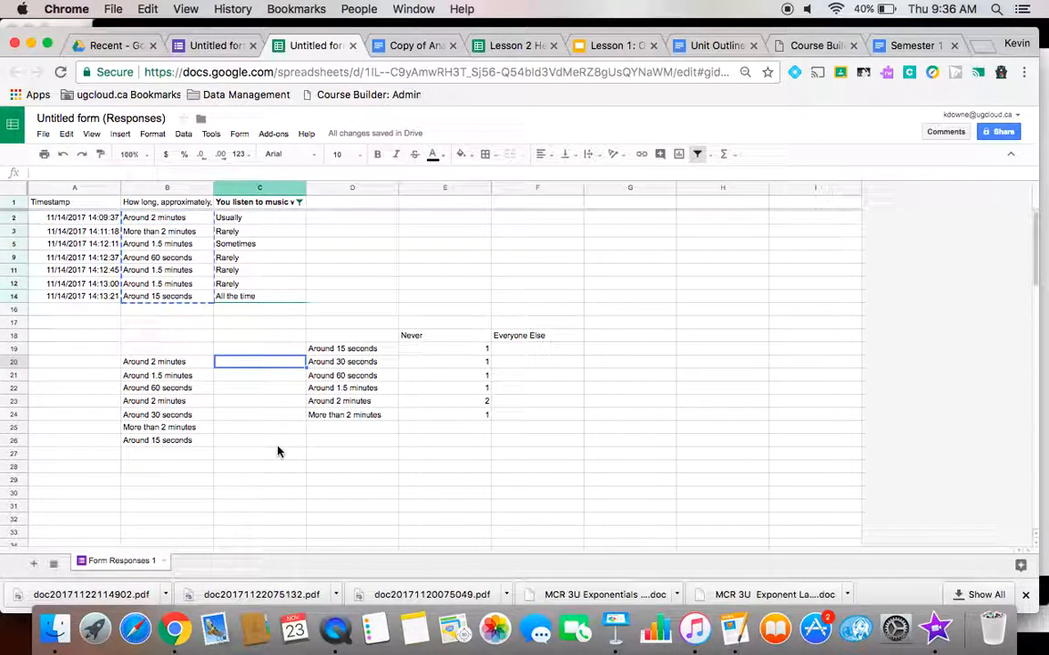
key(super+v)
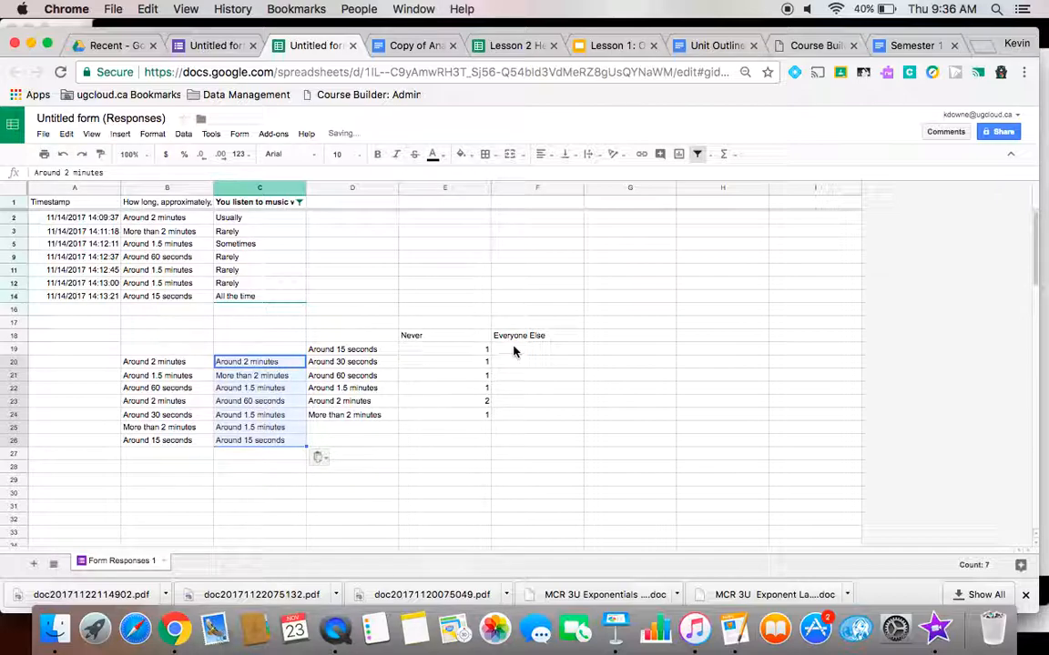
- Enter a COUNTIF formula in F19 that counts the durations in C20:C26 matching the Around 15 seconds label in D19
click(514, 350)
text(=count)
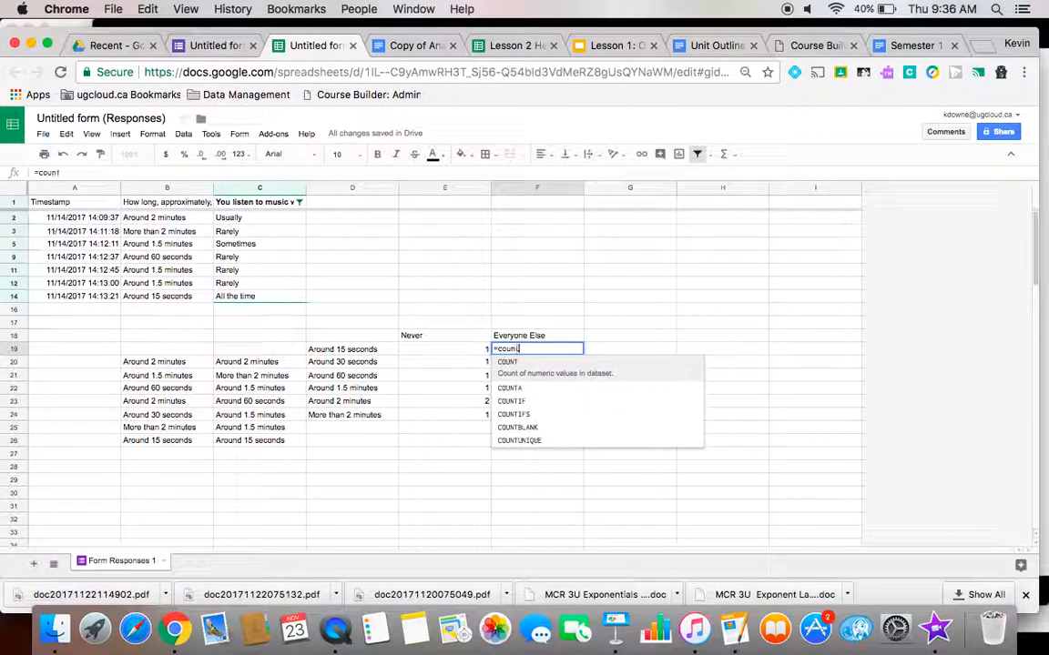
text(if()
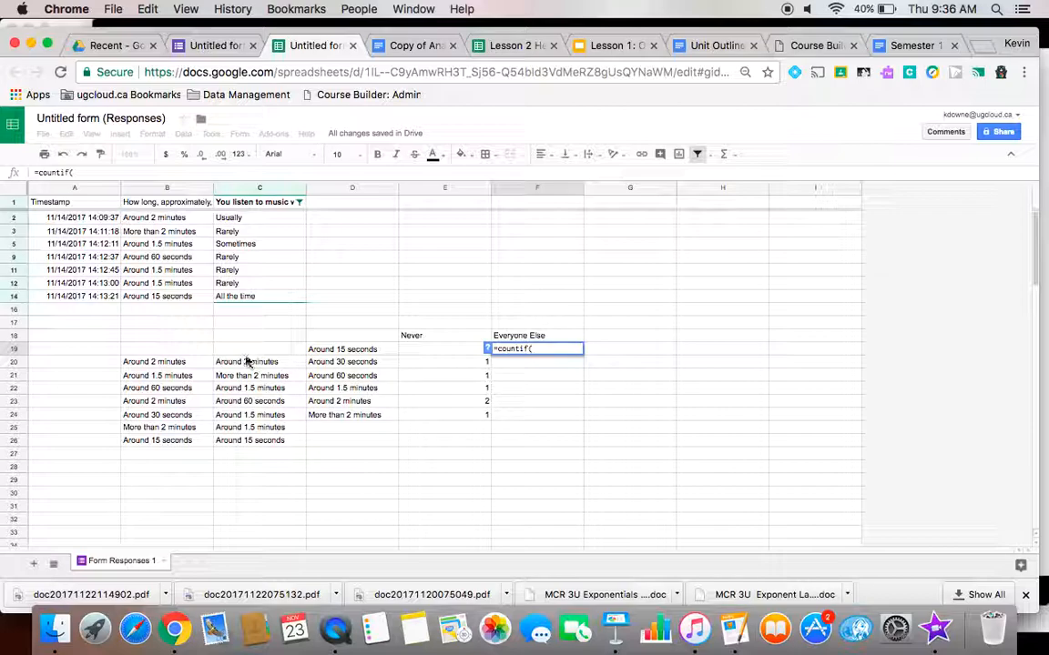
drag(246, 364, 253, 444)
text(,)
click(366, 352)
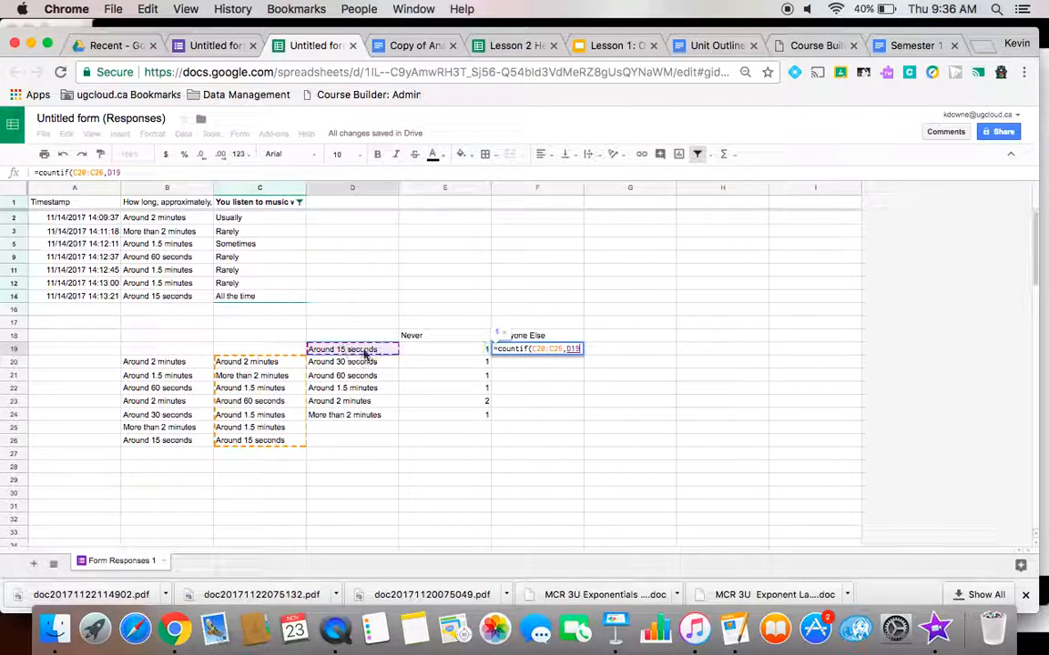
key(Return)
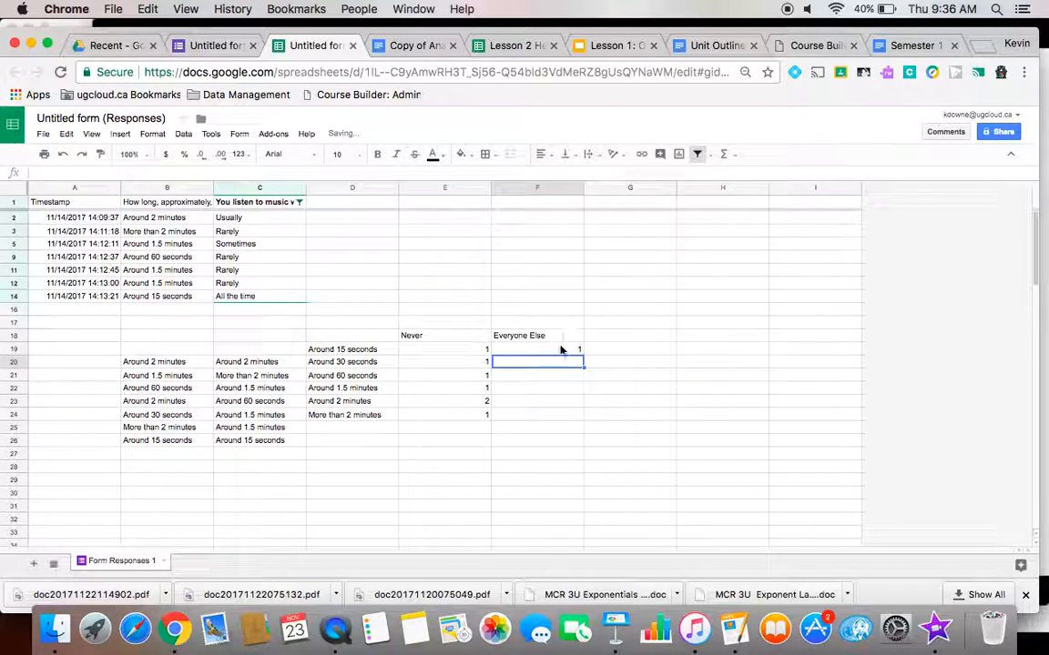
- Make the range in the F19 COUNTIF formula absolute as $C$20:$C$26, keeping D19 as a relative criterion
click(561, 347)
click(75, 172)
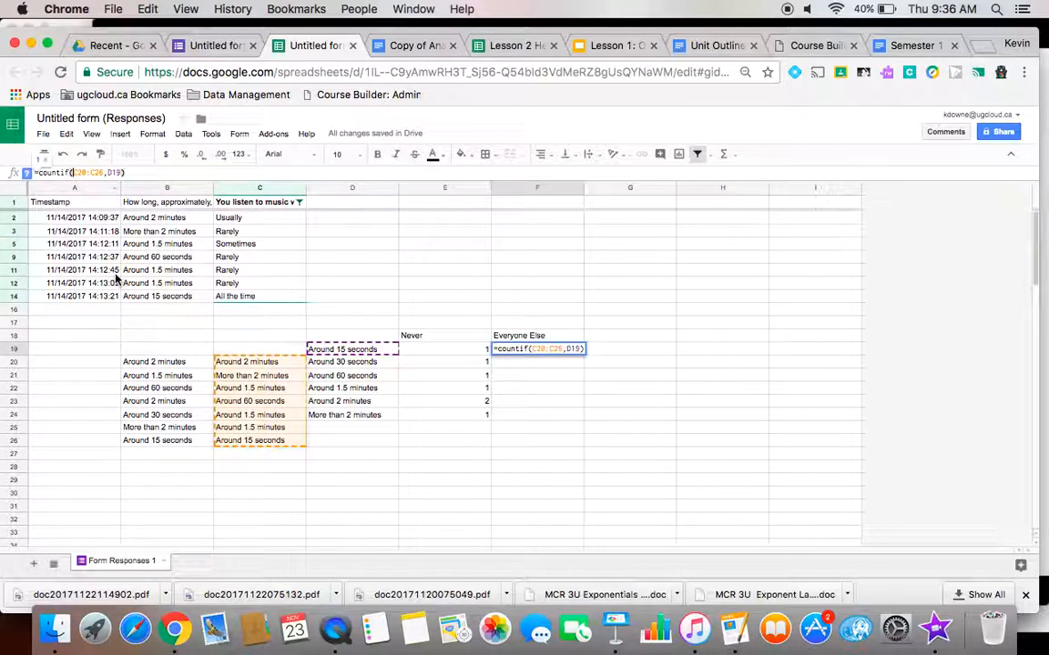
text($)
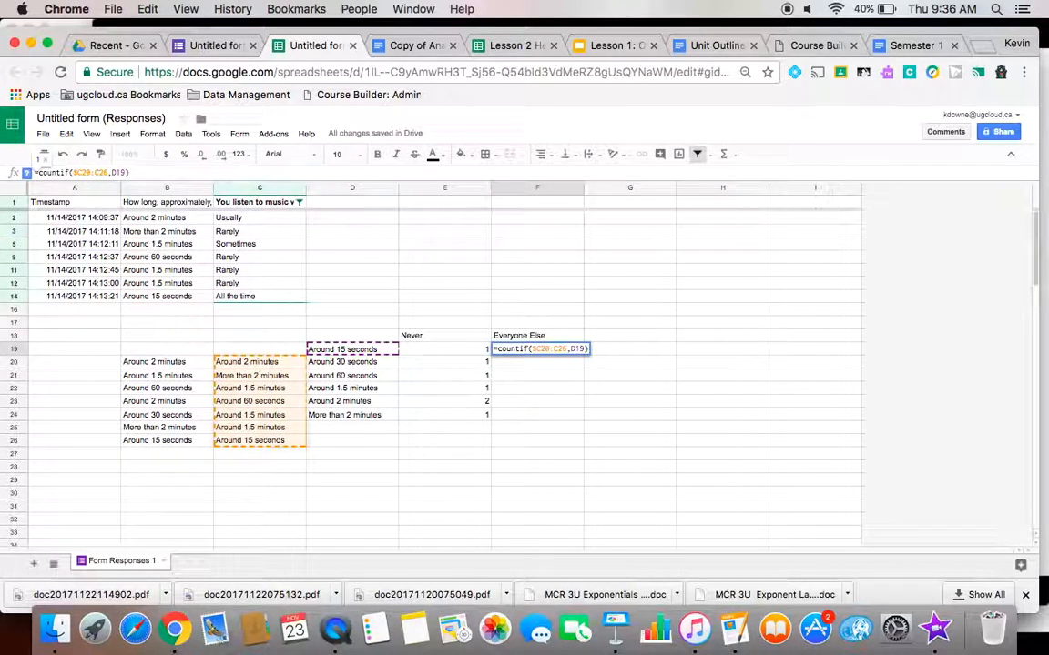
text($)
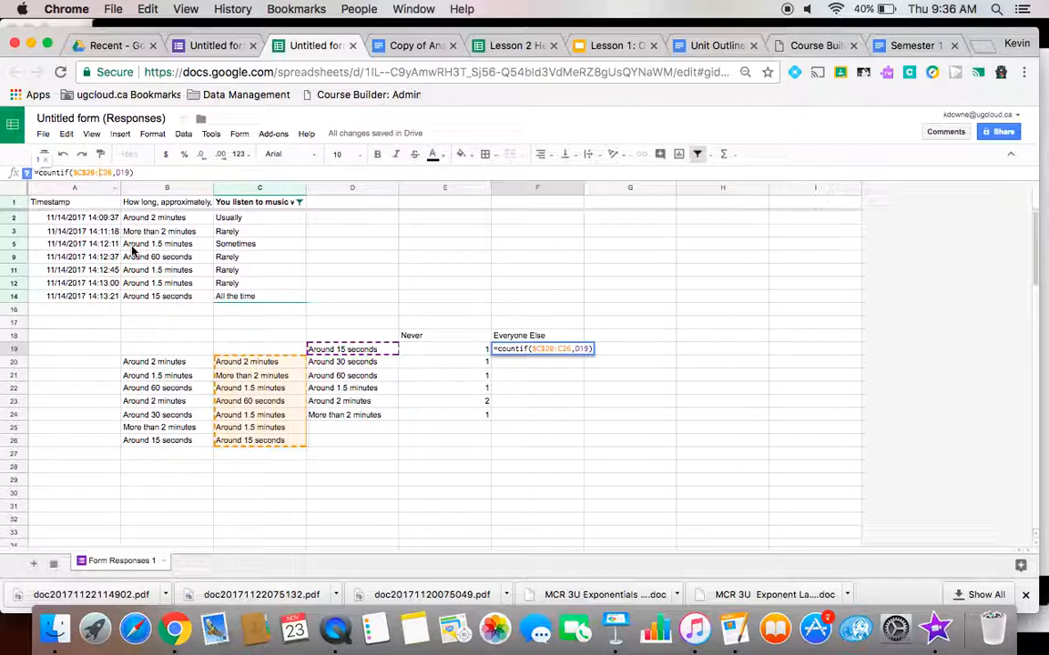
text($)
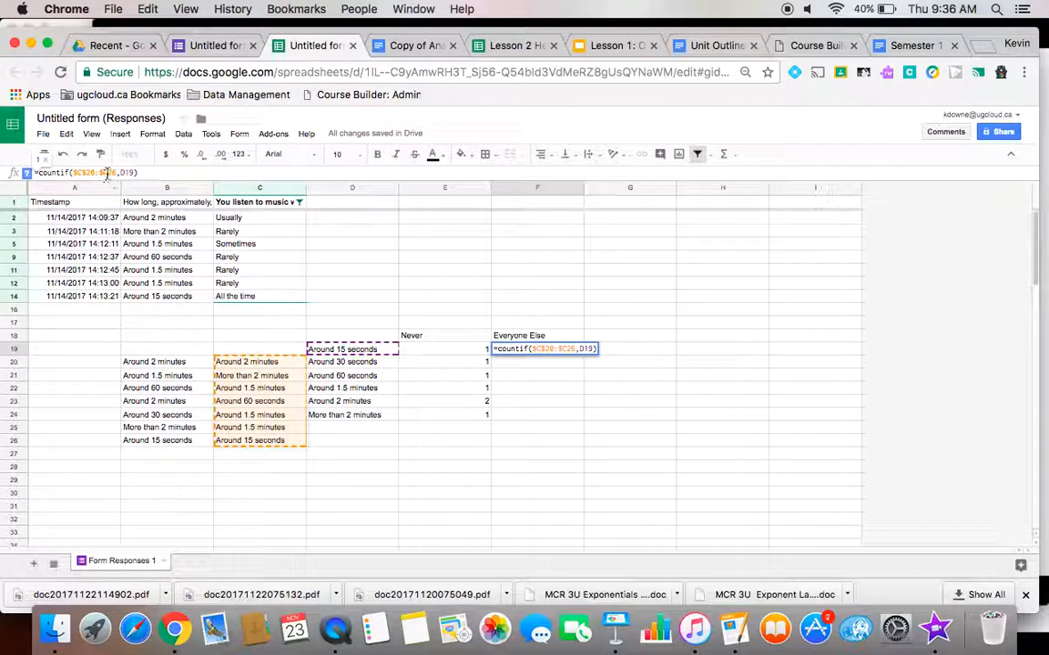
text($)
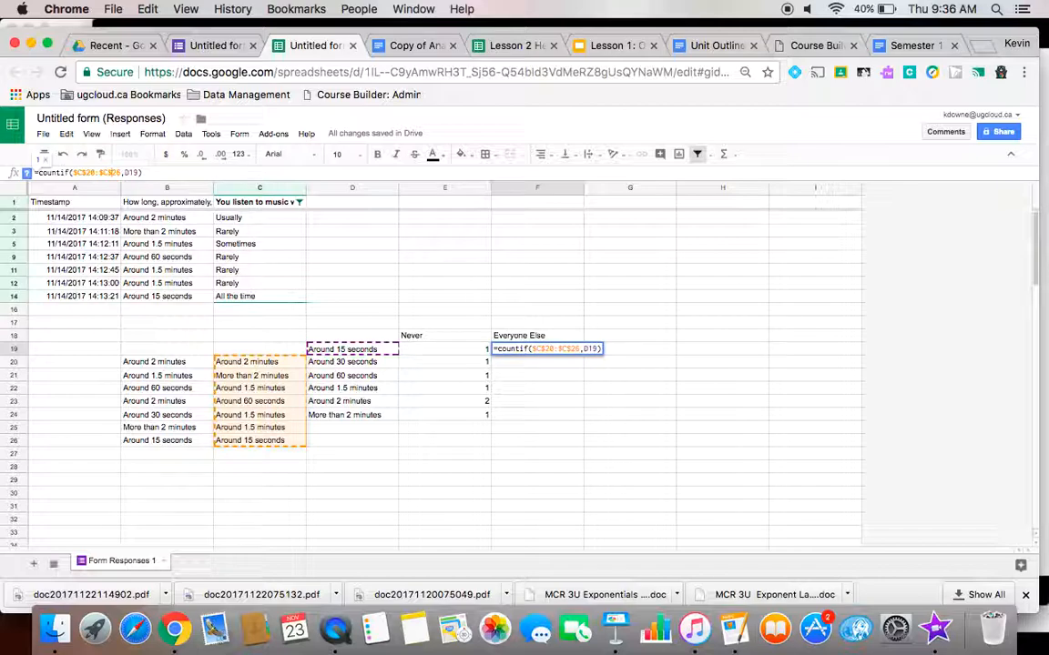
key(Return)
- Fill the F19 COUNTIF formula down through F24 to complete the Everyone Else column
key(Up)
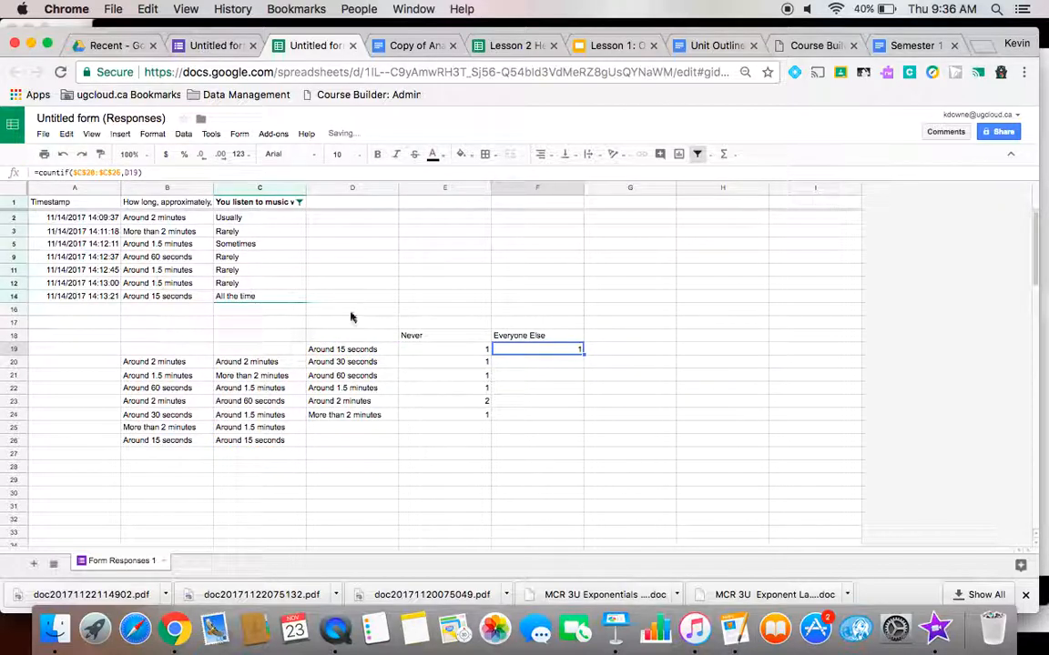
drag(586, 357, 580, 418)
click(514, 421)
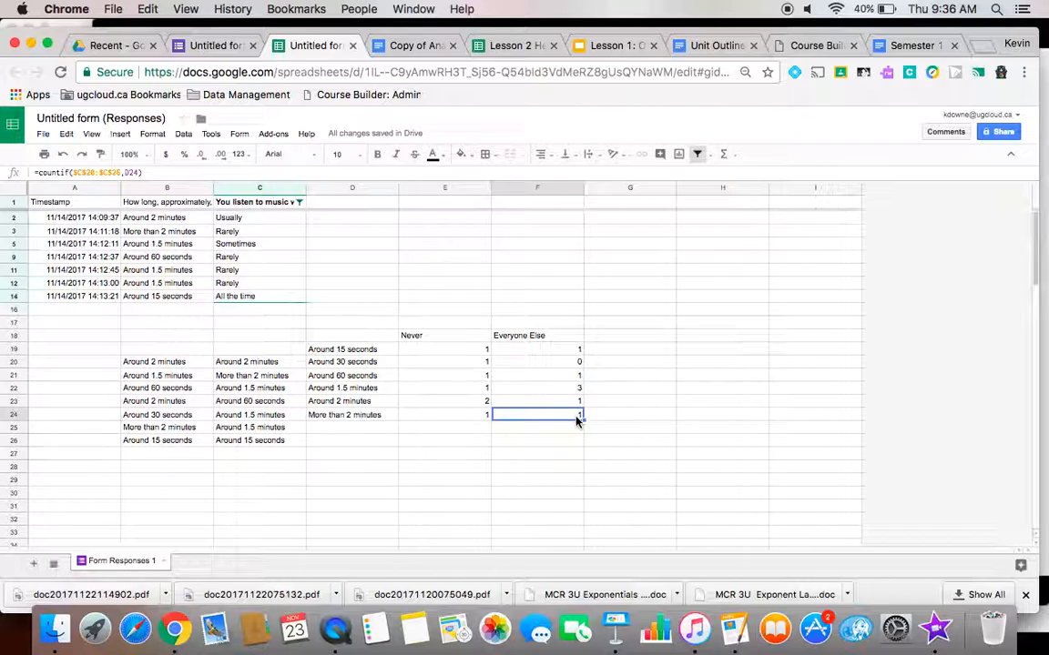
- Insert a chart from the two-way frequency table in D18:F24, including its headers and duration labels
key(Up)
key(Left)
key(Left)
key(Up)
key(Up)
key(Up)
key(Up)
key(Up)
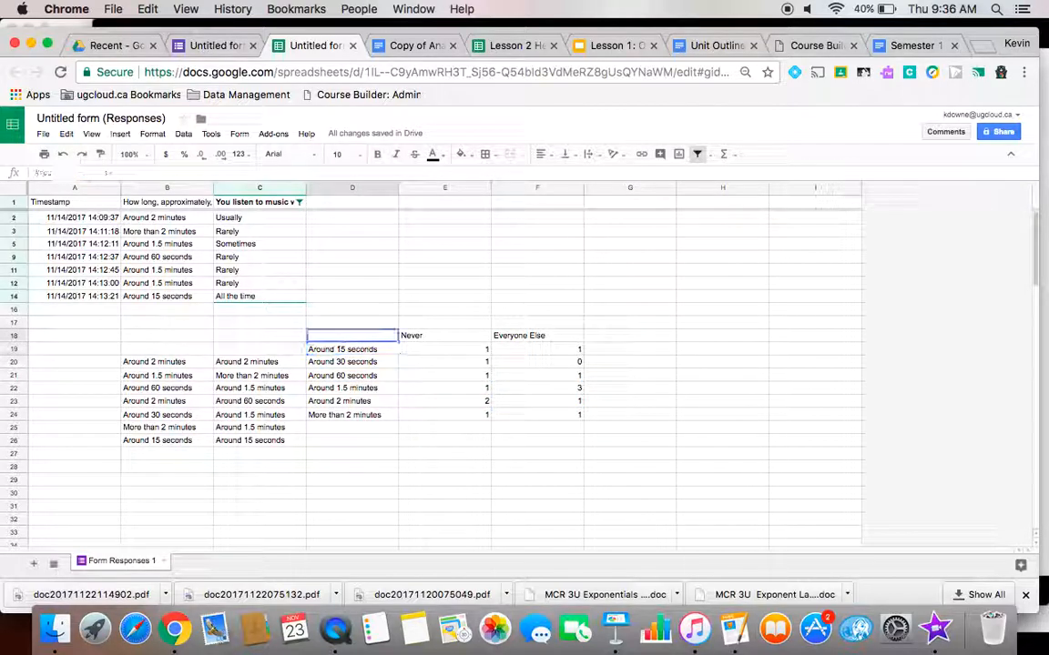
key(shift+Down)
key(shift+Down)
key(shift+Down)
key(shift+Down)
key(shift+Down)
key(shift+Down)
key(shift+Right)
key(shift+Right)
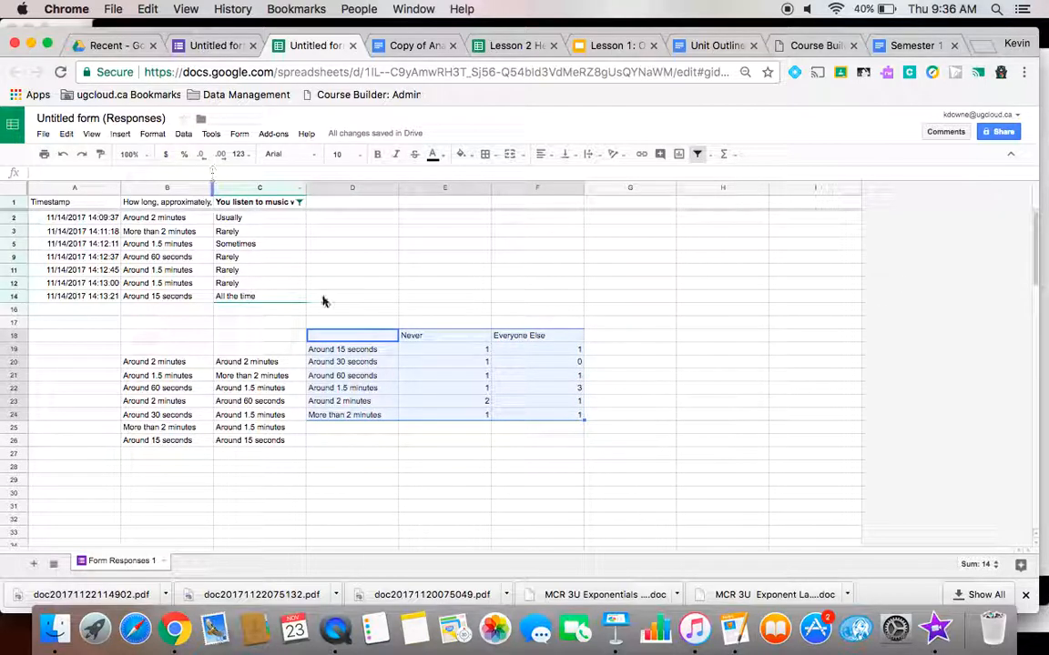
click(119, 134)
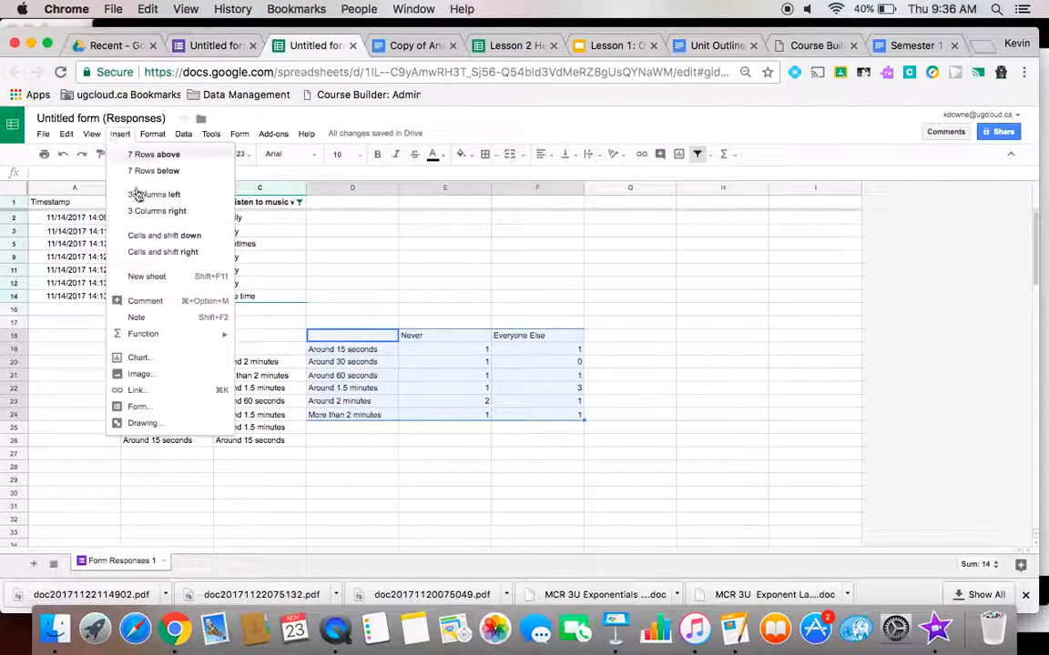
click(172, 361)
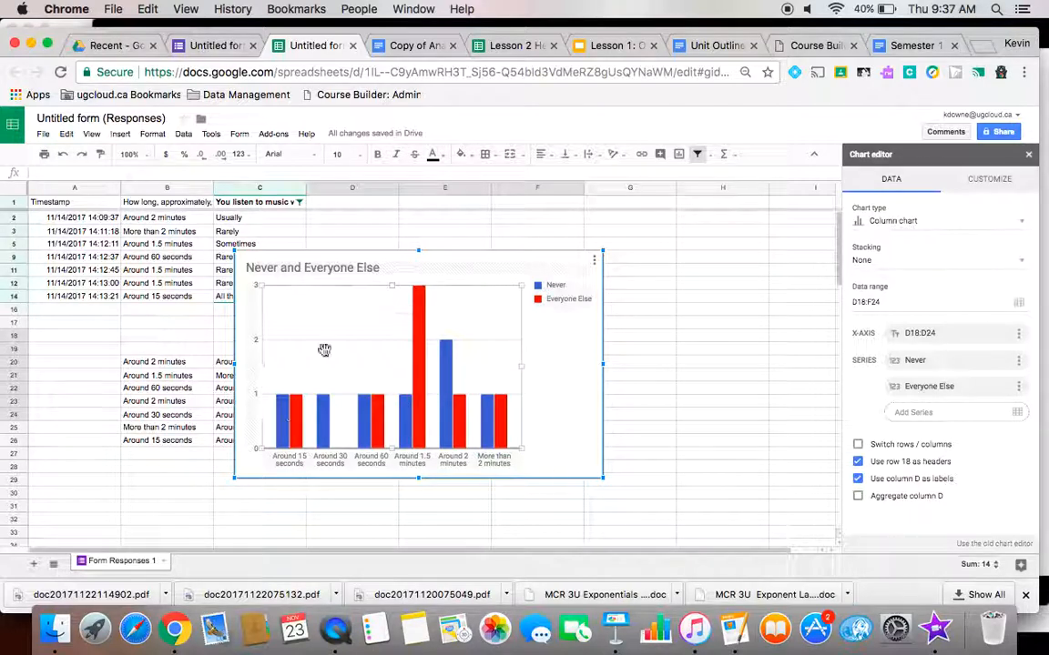
- Look over the bars in the column chart, close the chart editor and move the chart slightly rightward, mostly off column C
click(414, 444)
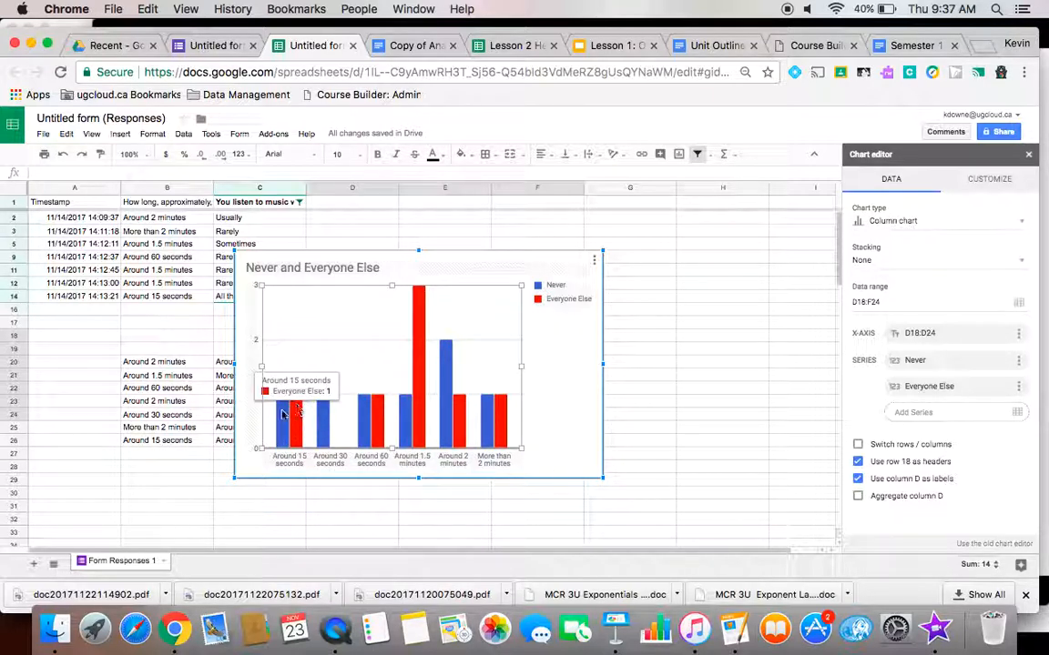
mouse_move(299, 433)
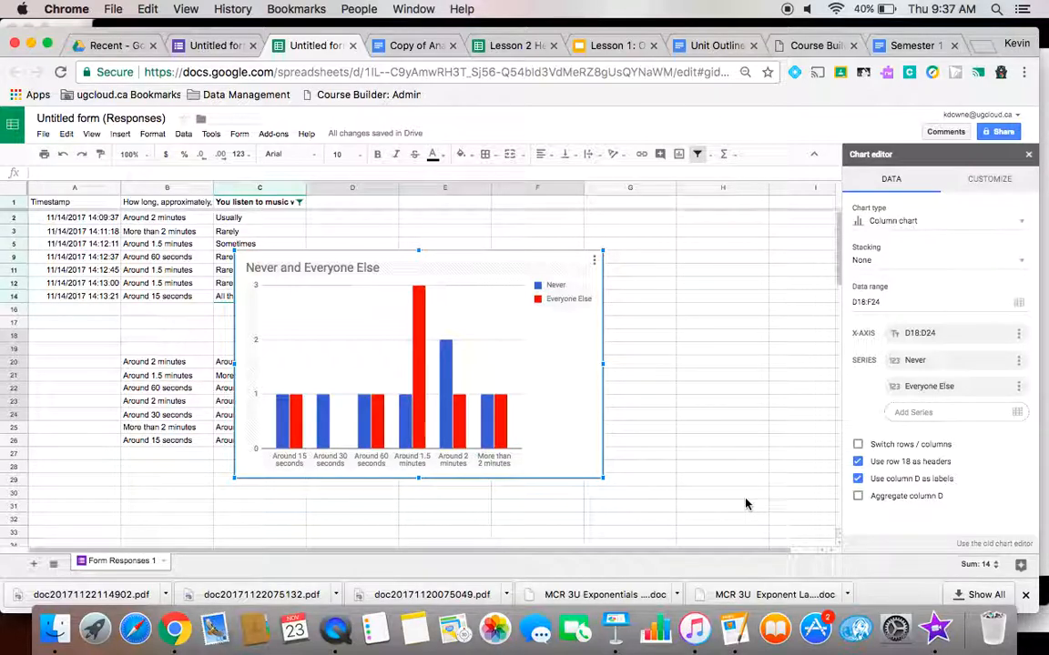
click(712, 402)
drag(587, 350, 644, 341)
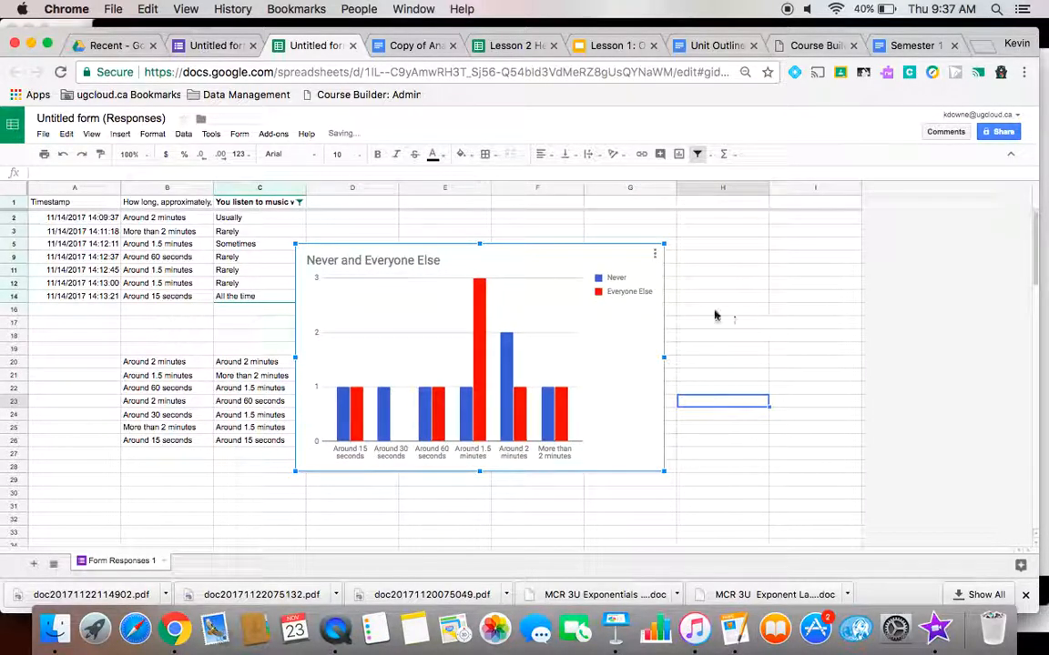